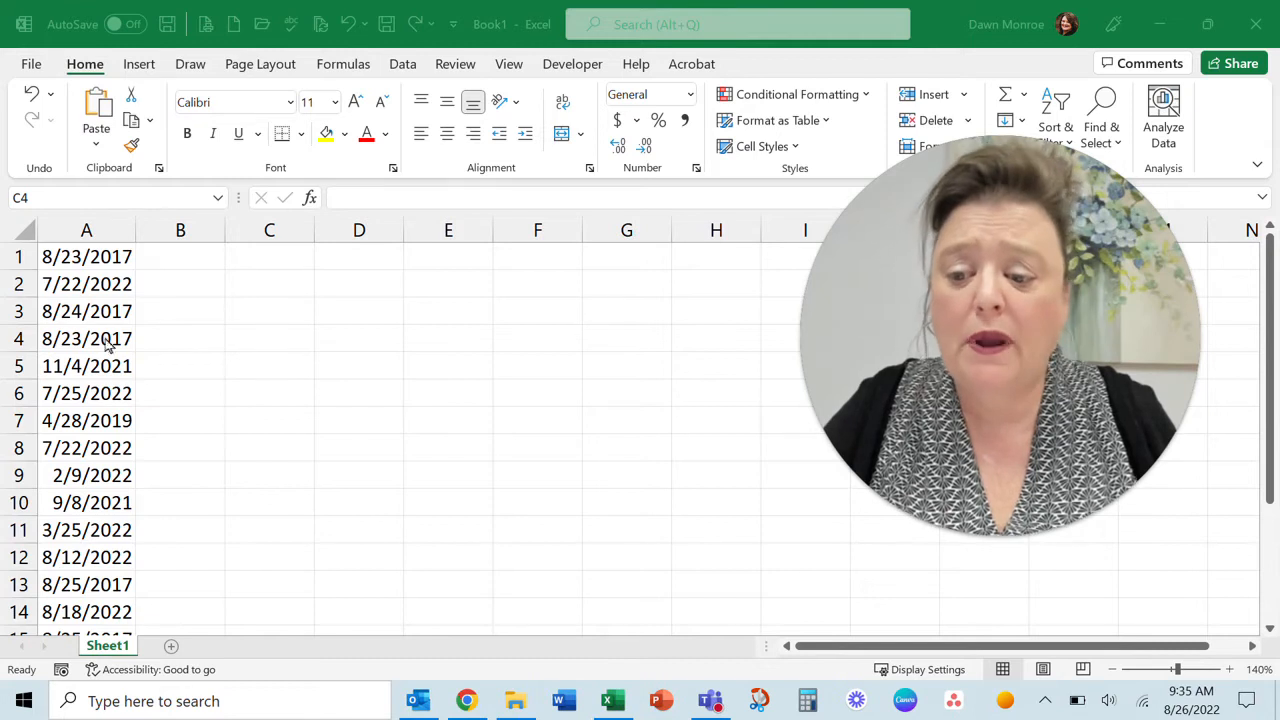
# Select the dates in column A and change their number format to General
pyautogui.click(99, 268)
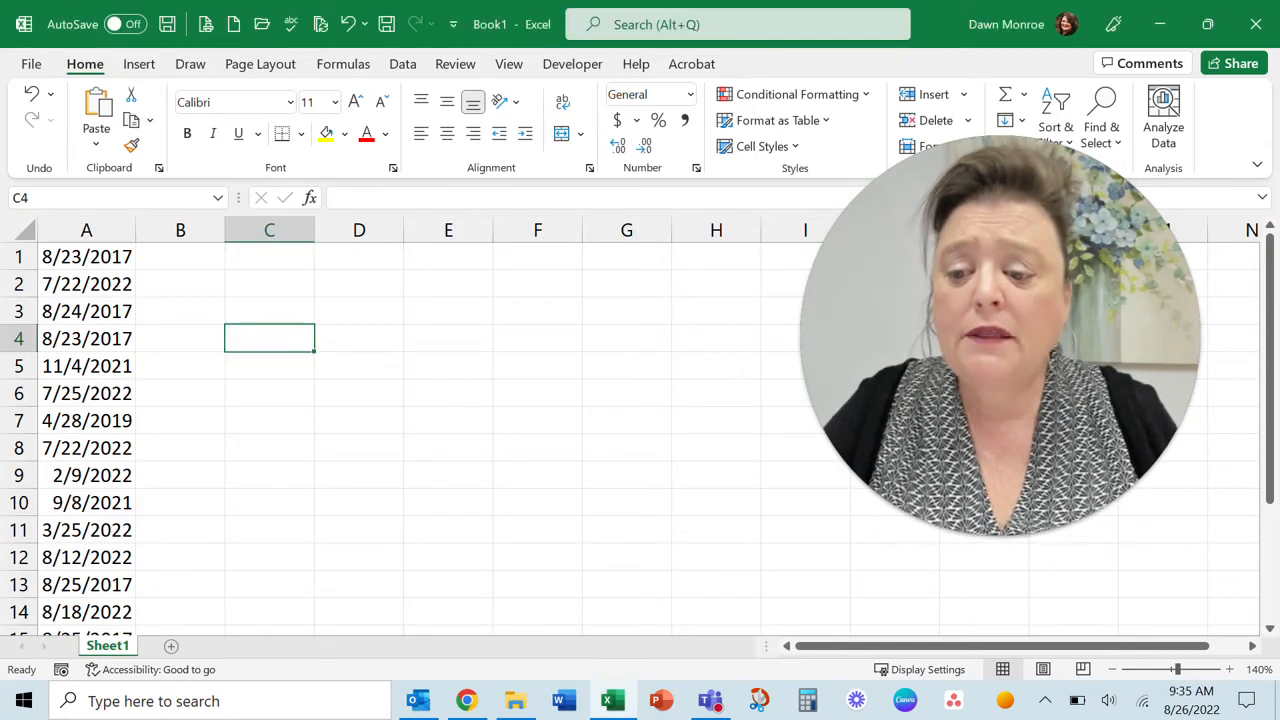
pyautogui.click(100, 257)
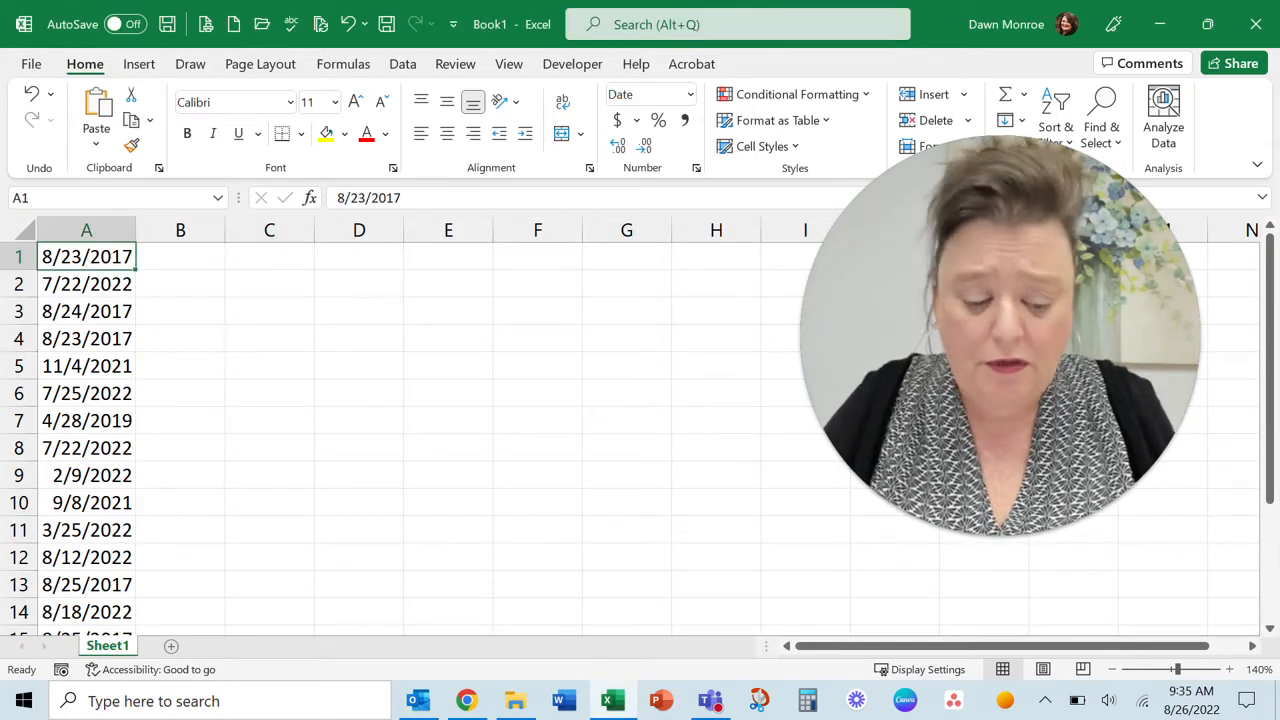
pyautogui.hotkey('ctrl', 'shift', 'Down')
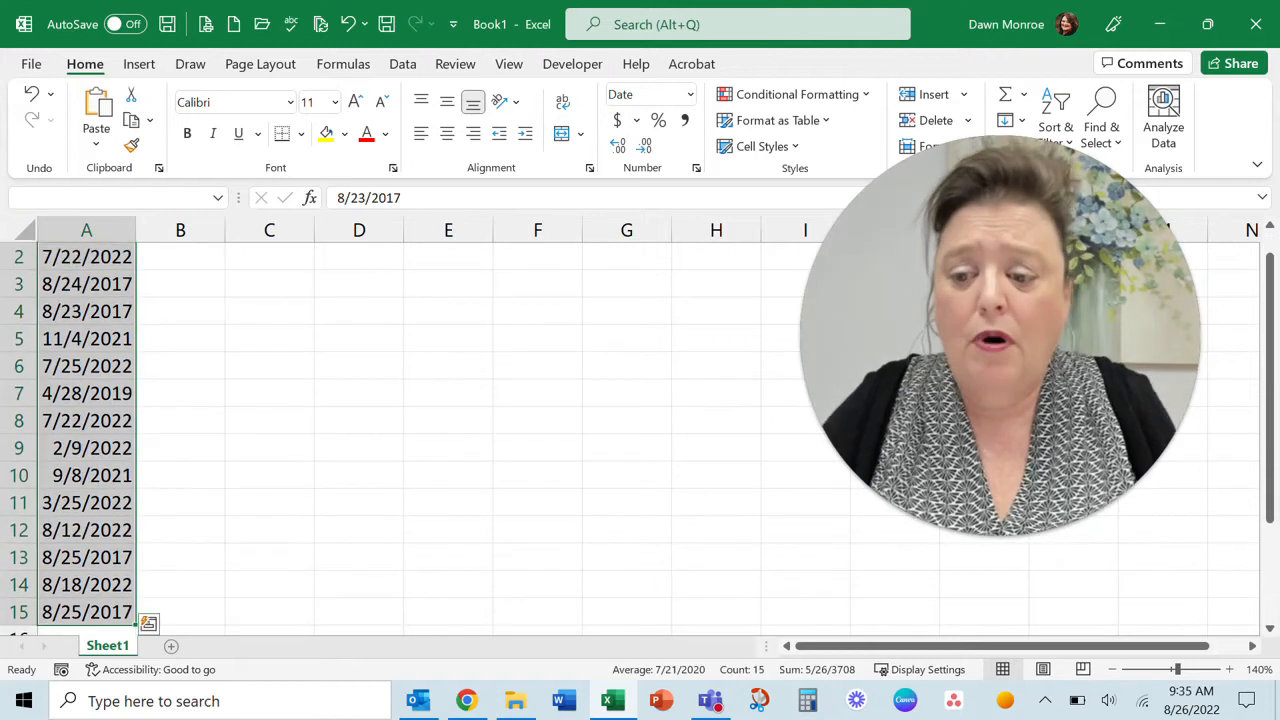
pyautogui.scroll(1, 100, 260)
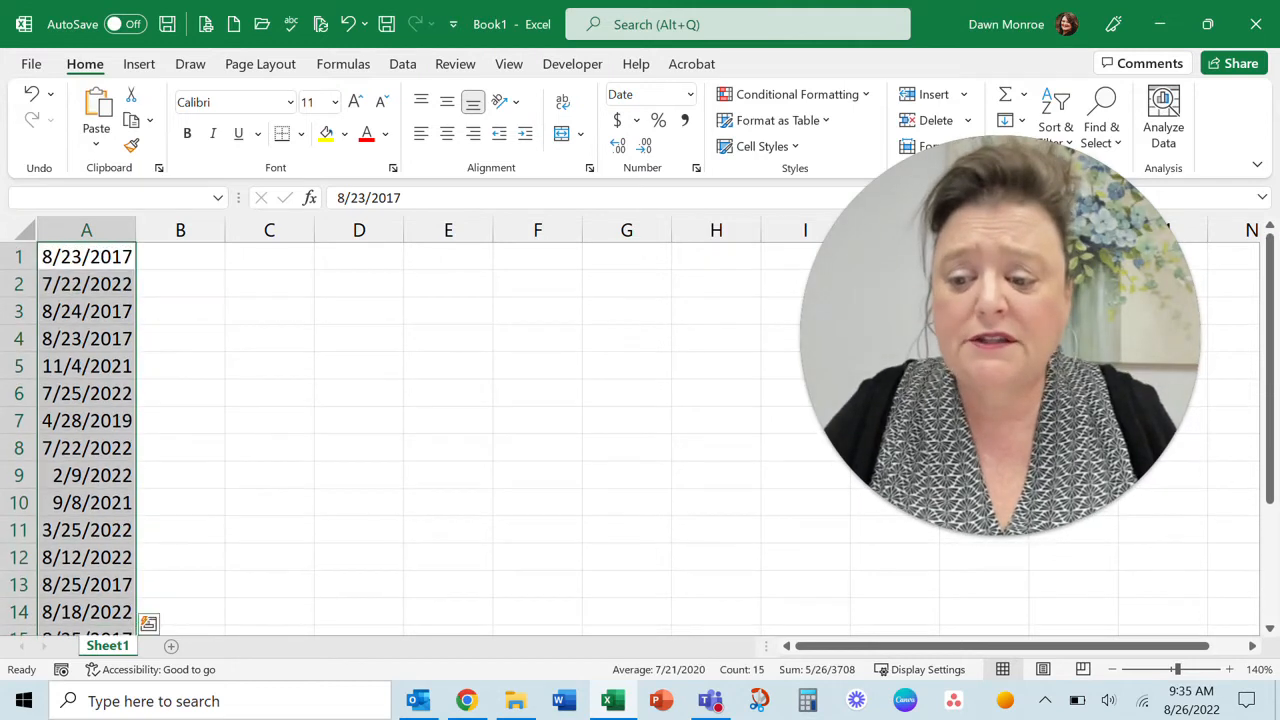
pyautogui.click(690, 97)
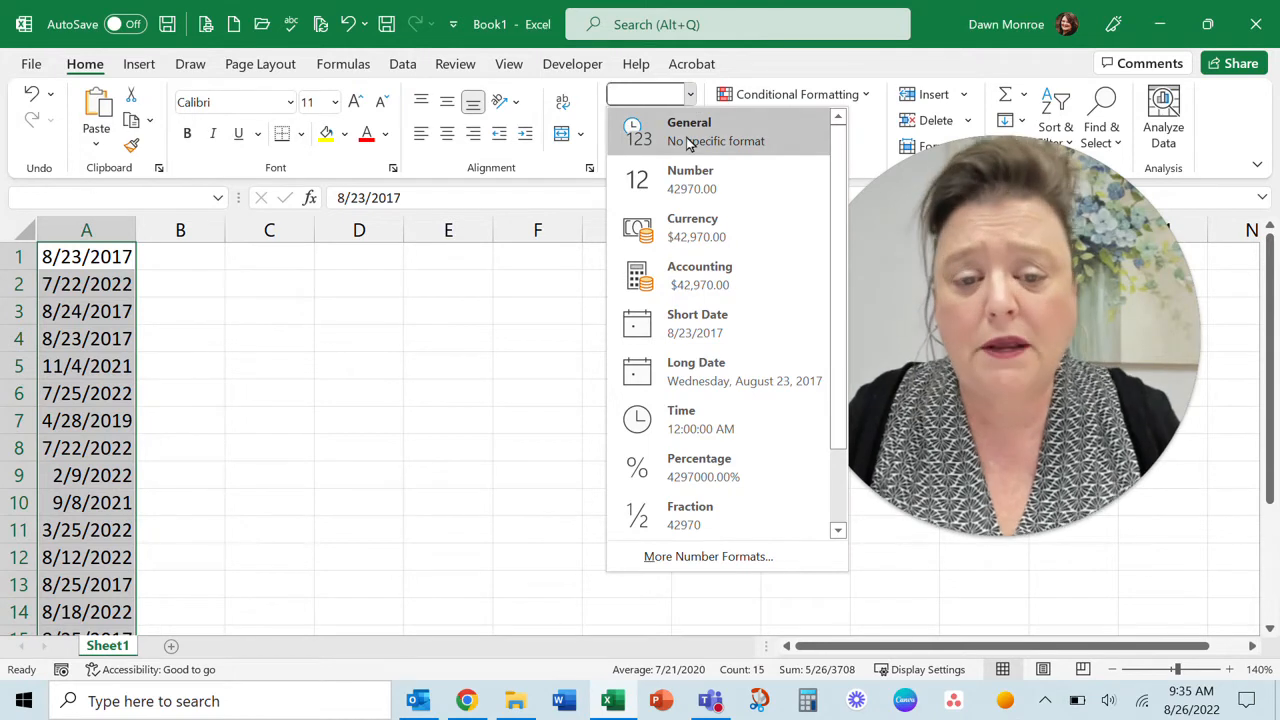
pyautogui.click(687, 143)
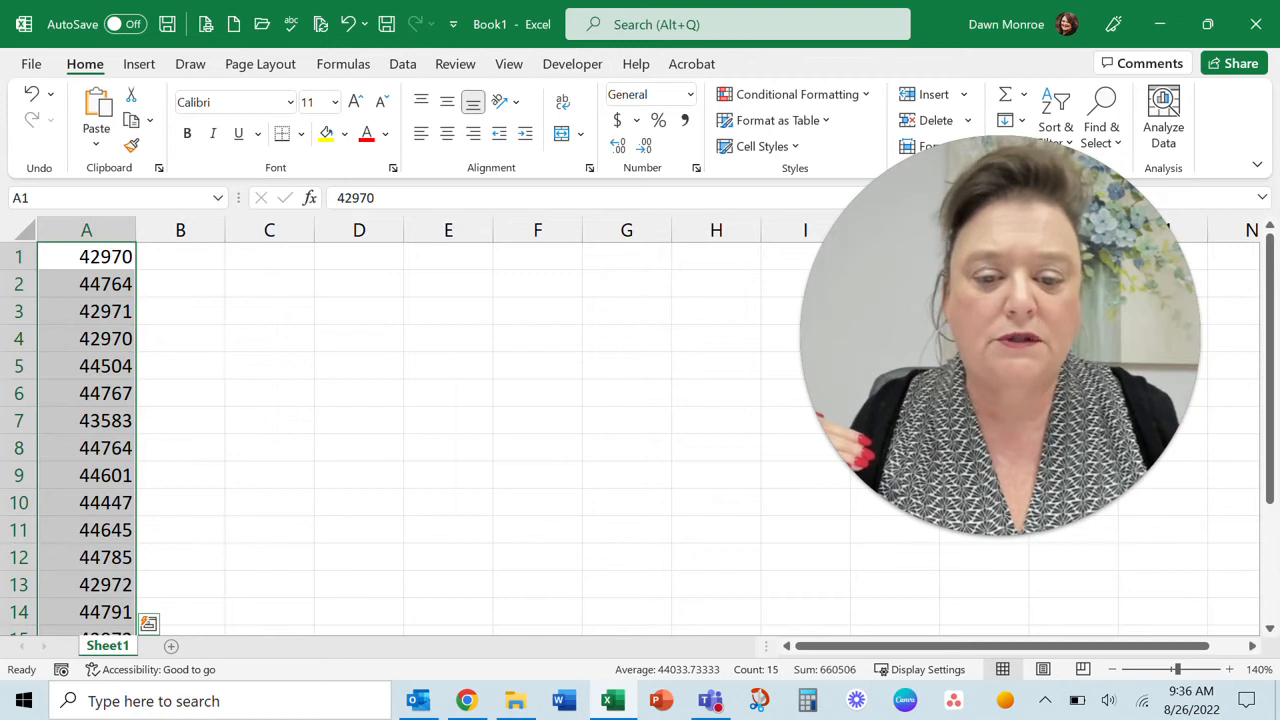
# Reformat the column A dates as Short Date and widen column A slightly
pyautogui.click(689, 95)
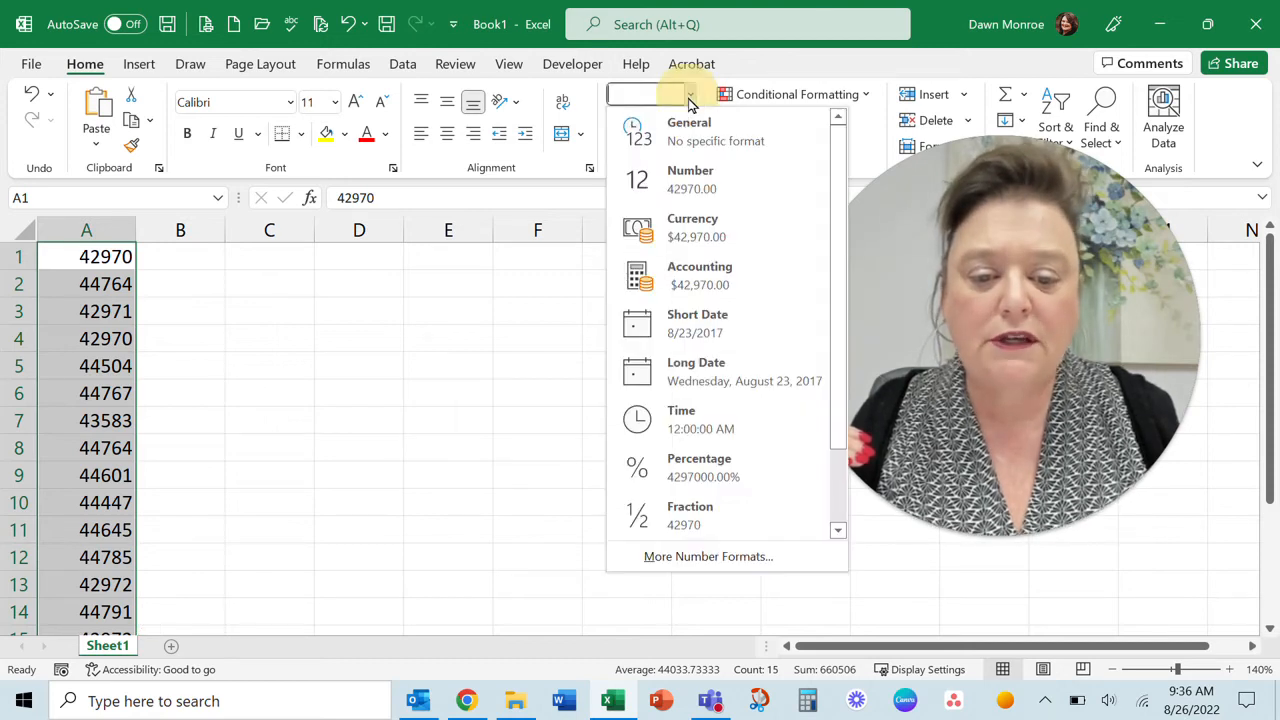
pyautogui.click(697, 340)
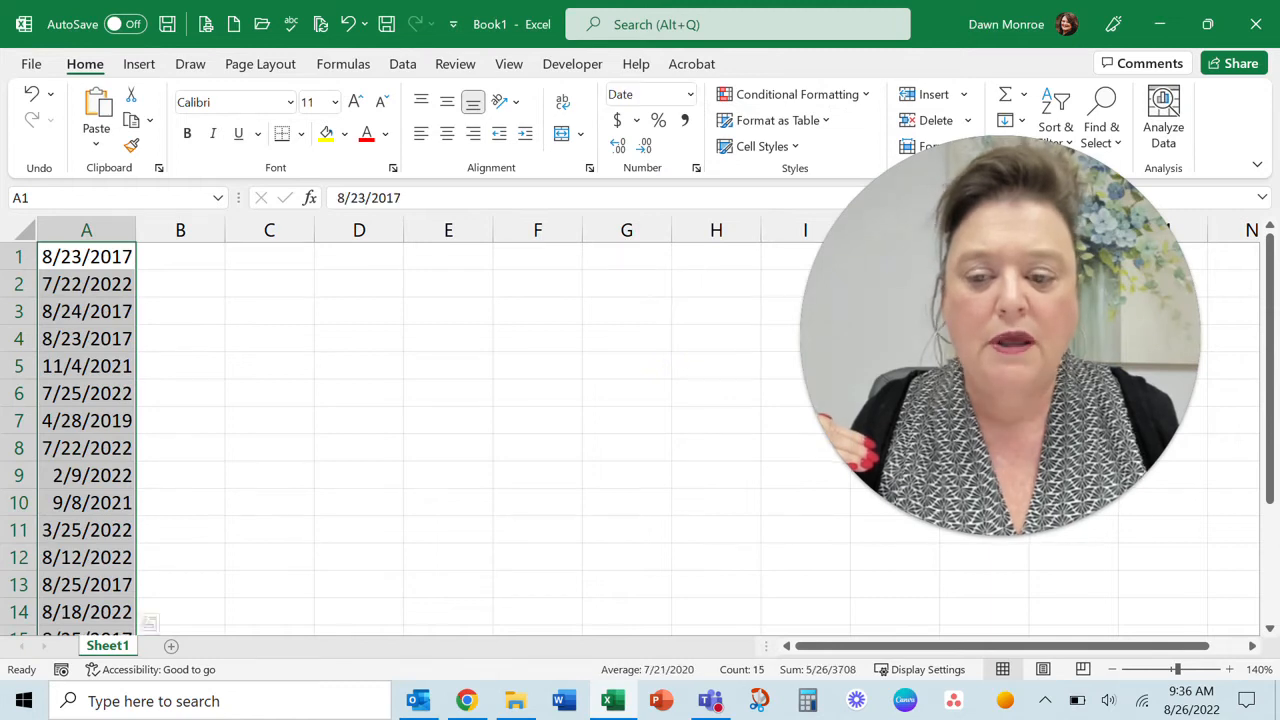
pyautogui.moveTo(136, 230); pyautogui.dragTo(157, 232)
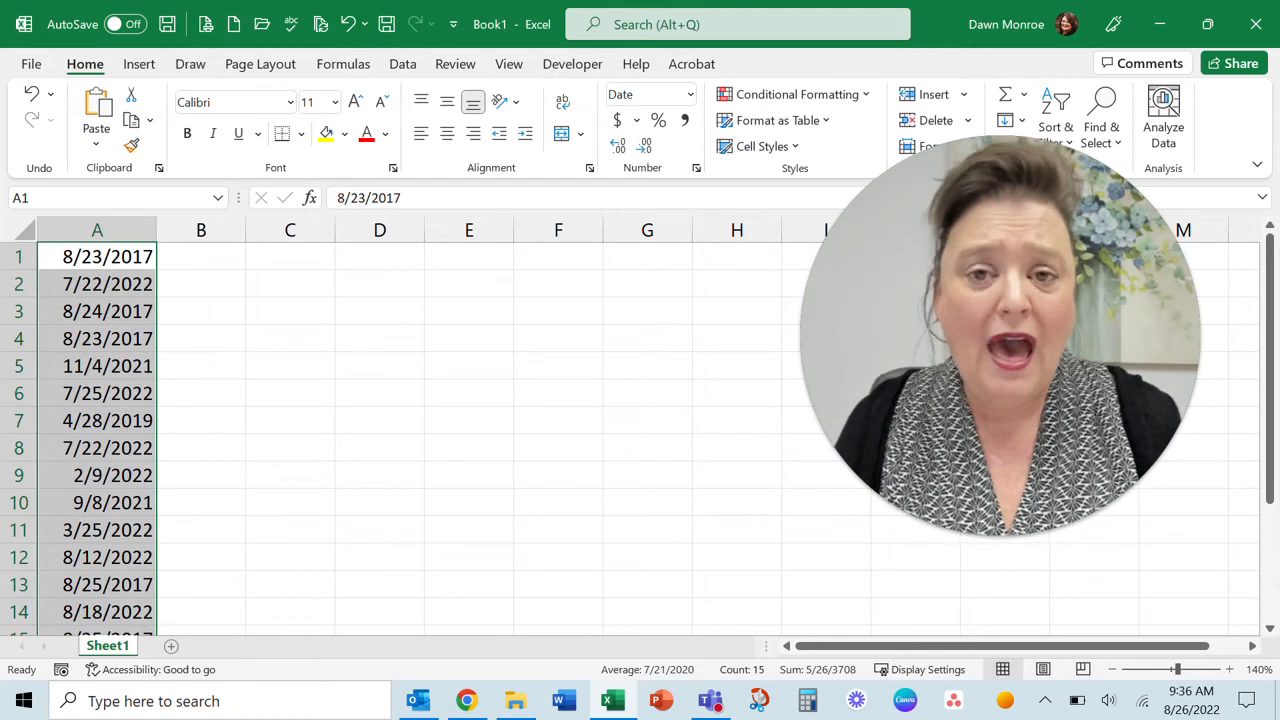
# Enter the formula =TODAY() in cell C2 and widen column C to fit the result
pyautogui.click(289, 282)
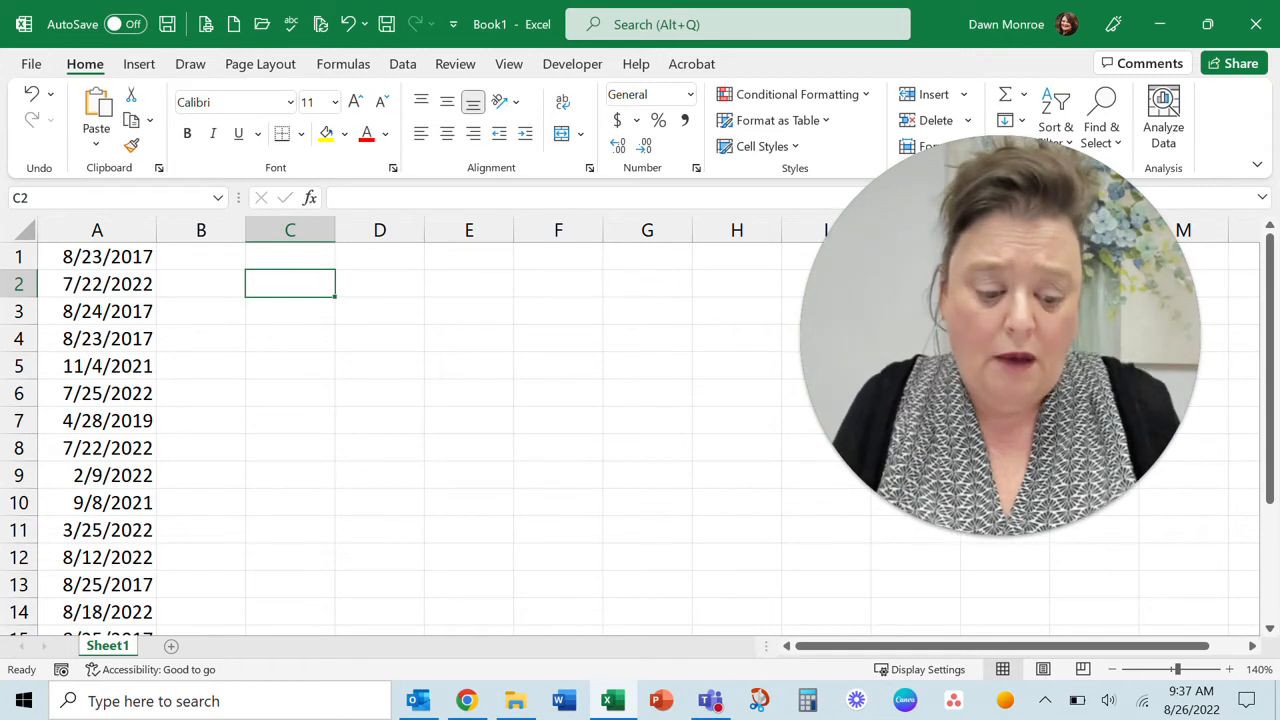
pyautogui.write('=today')
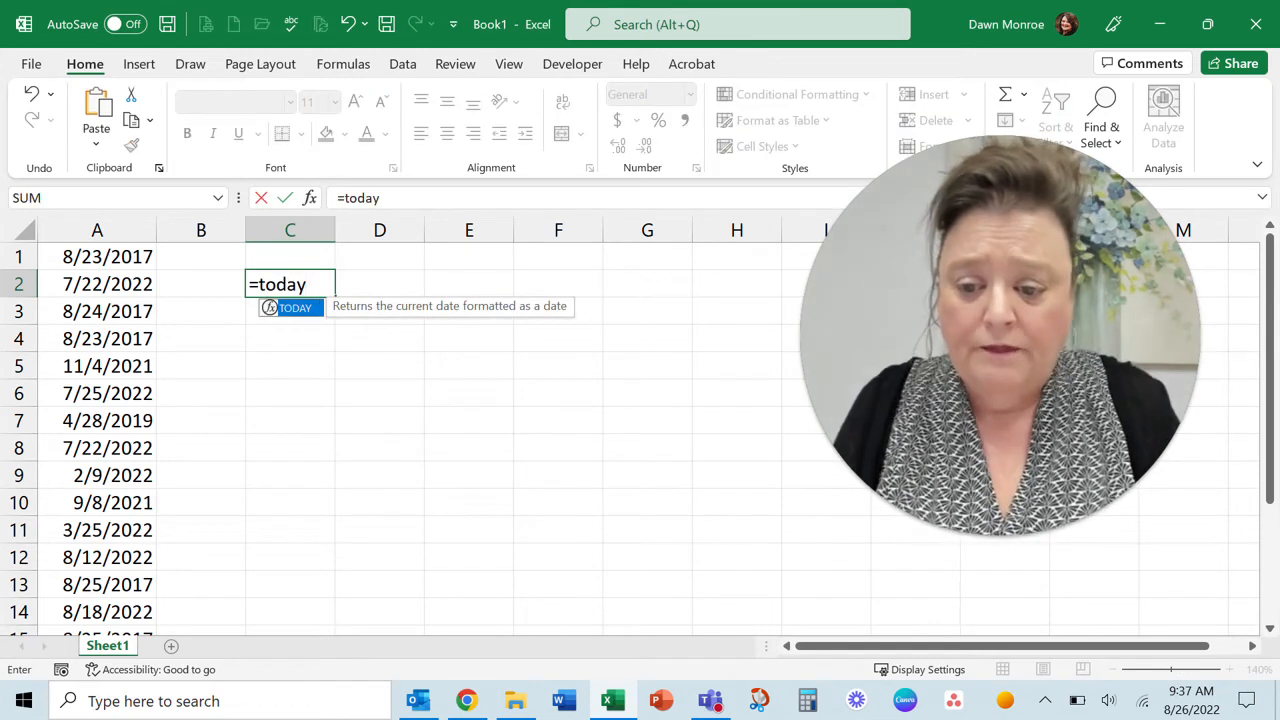
pyautogui.press('Tab')
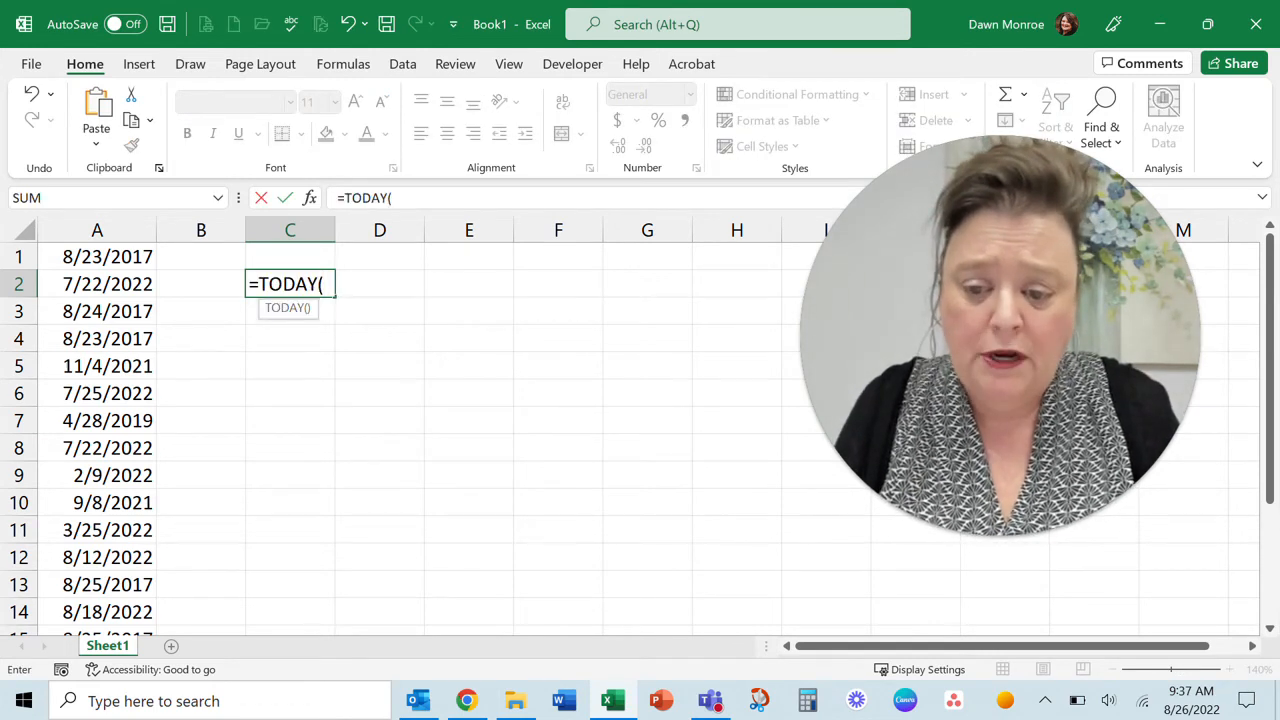
pyautogui.write(')')
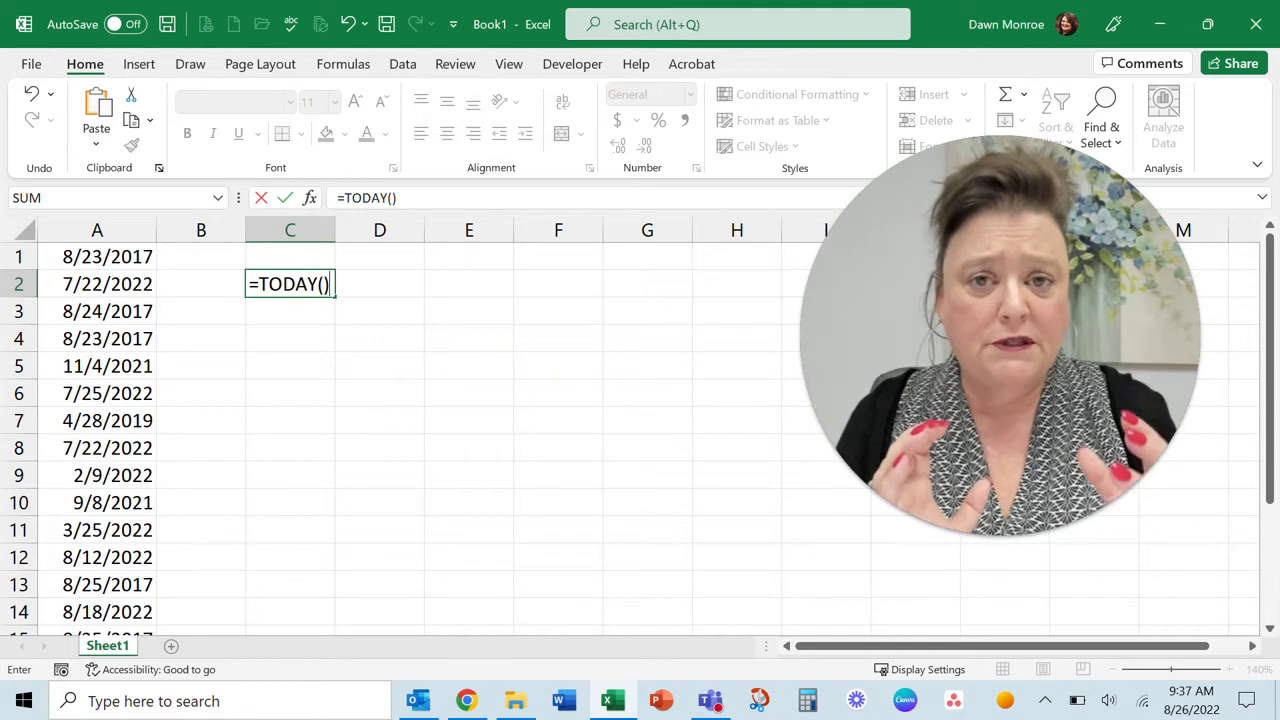
pyautogui.press('Return')
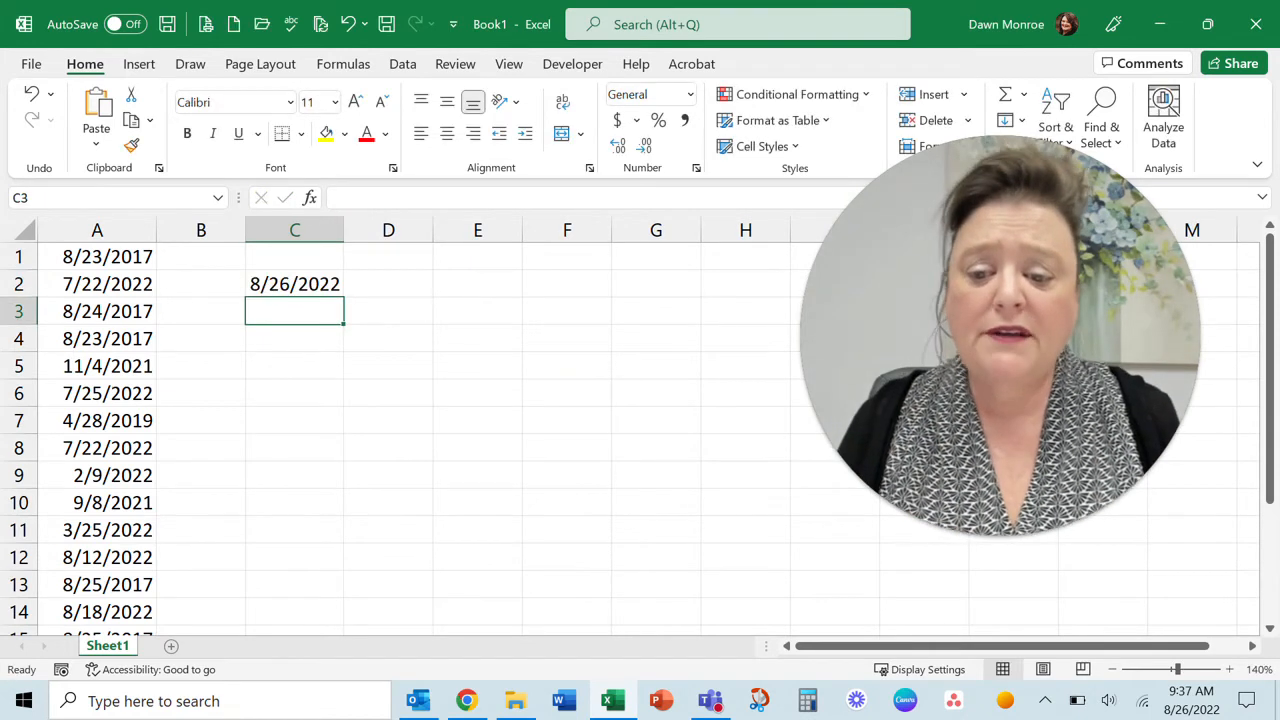
pyautogui.moveTo(343, 230); pyautogui.dragTo(363, 230)
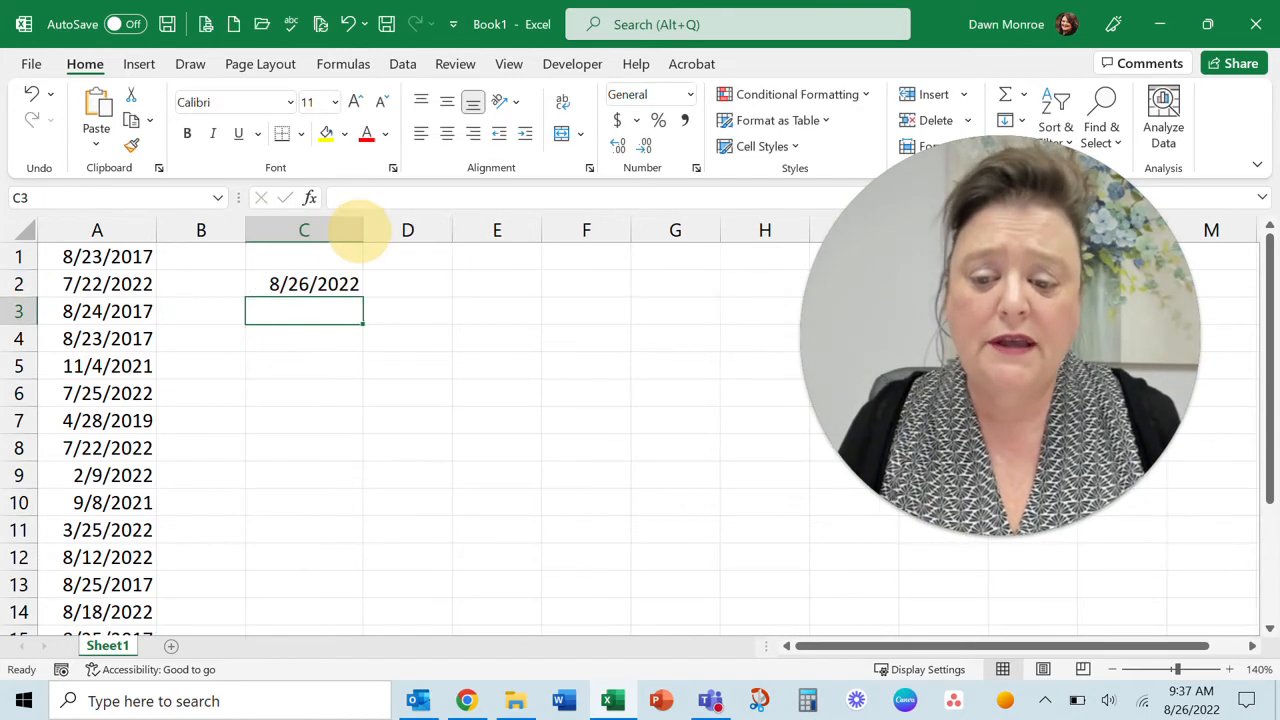
pyautogui.click(318, 284)
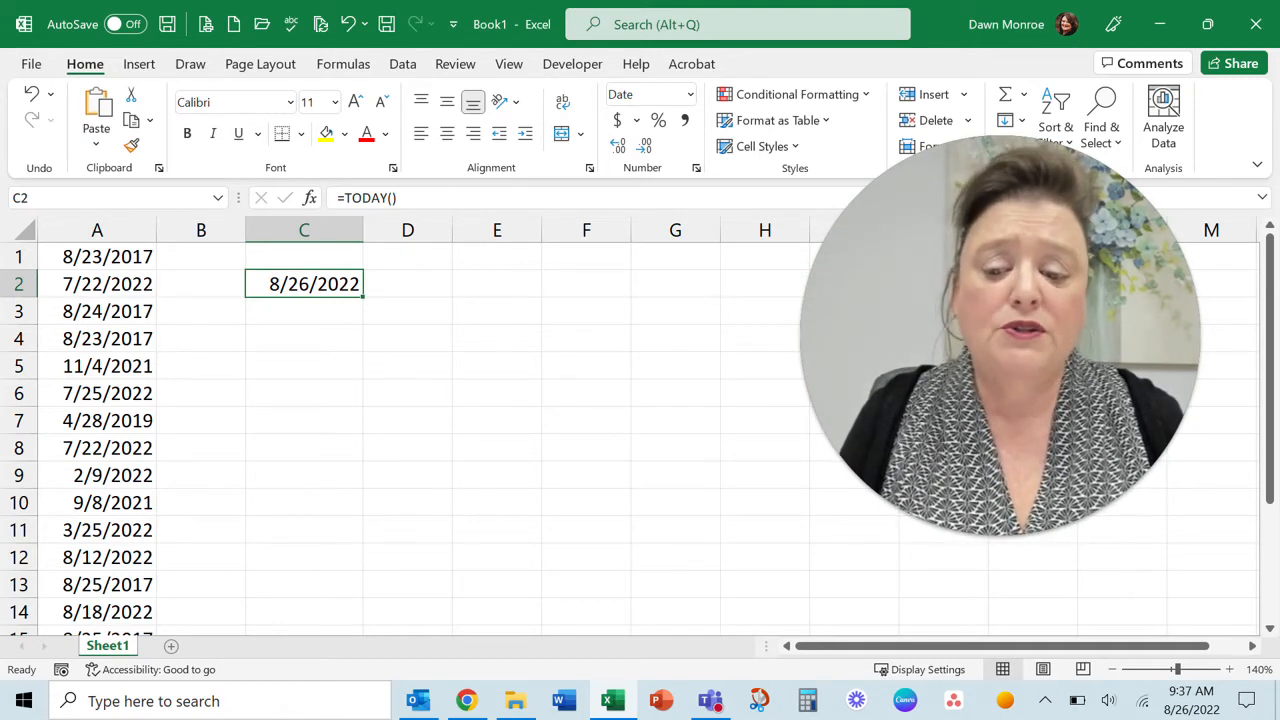
# Insert today's date as a static value in cell C4
pyautogui.click(308, 340)
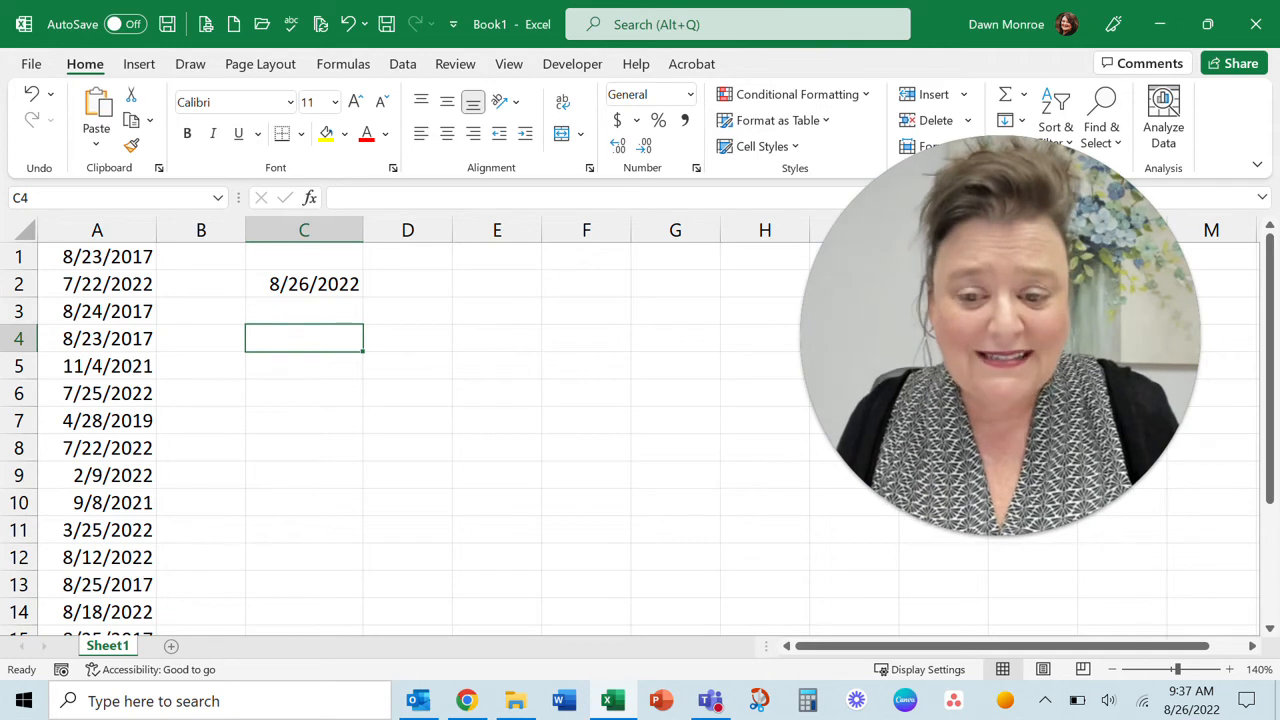
pyautogui.hotkey('ctrl', ';')
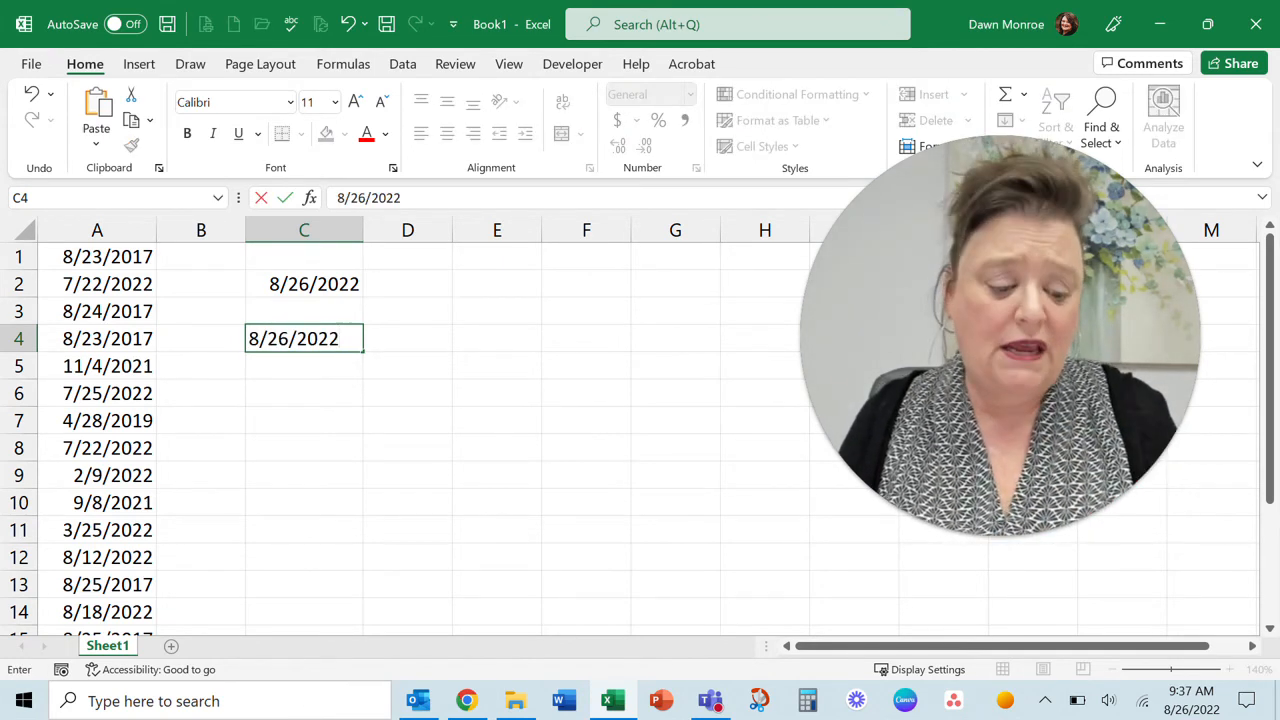
pyautogui.press('Return')
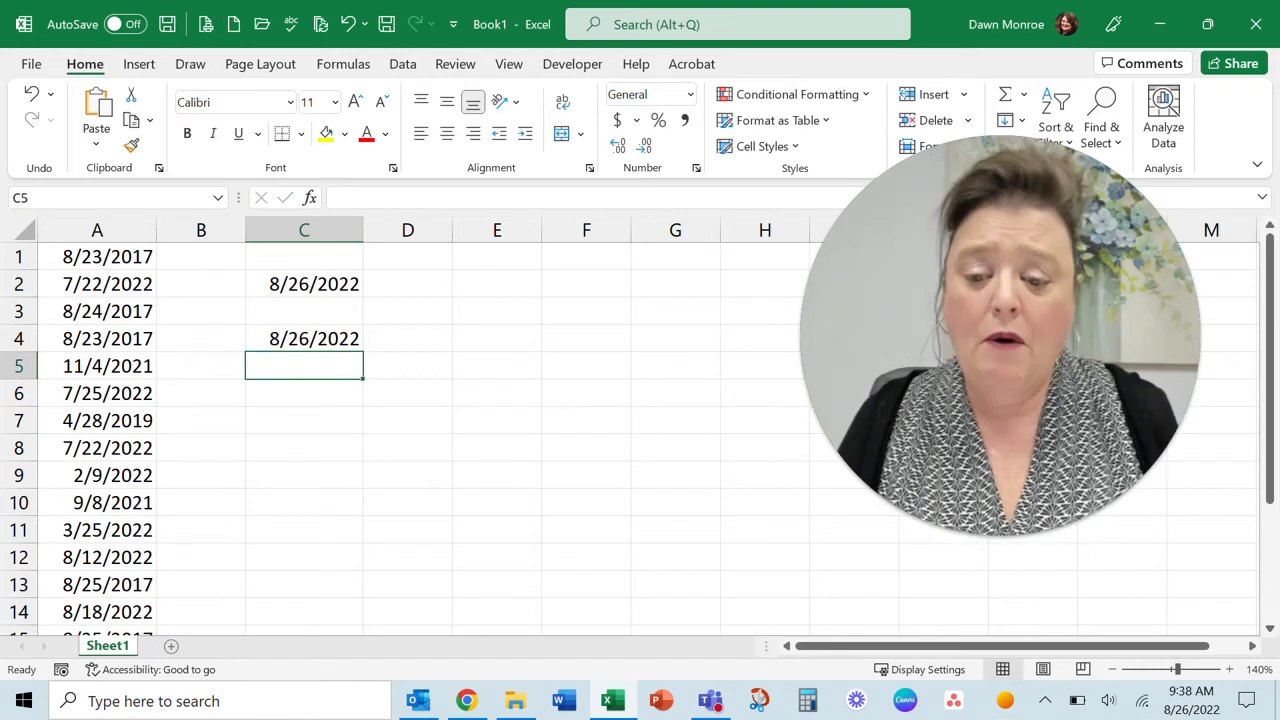
# Auto fill the date in C4 down to C10 as a daily series
pyautogui.click(299, 290)
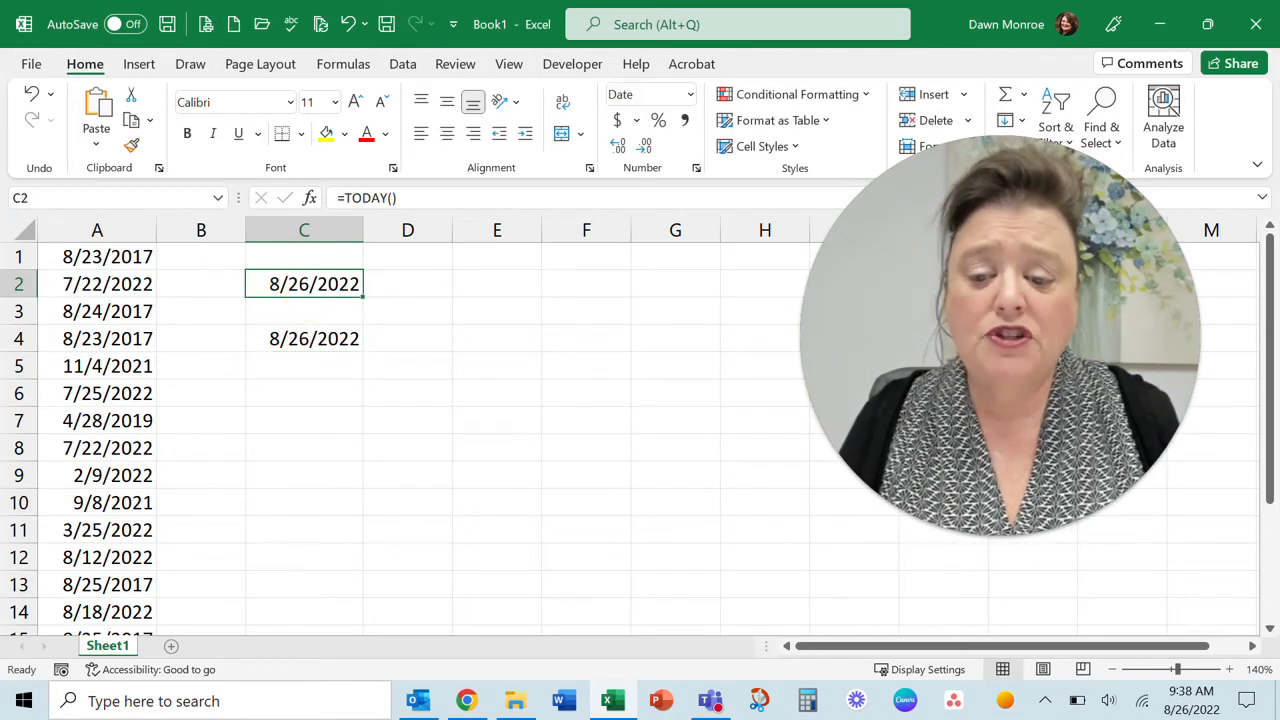
pyautogui.click(313, 341)
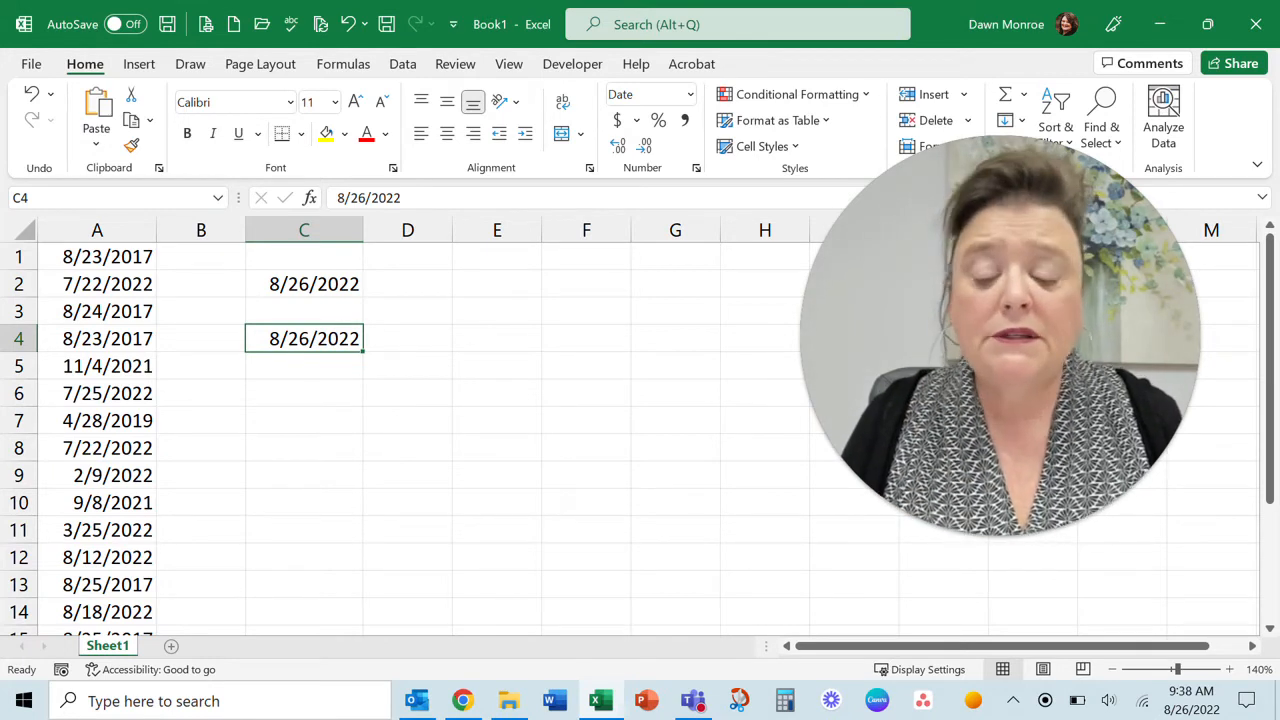
pyautogui.moveTo(361, 350); pyautogui.dragTo(356, 510)
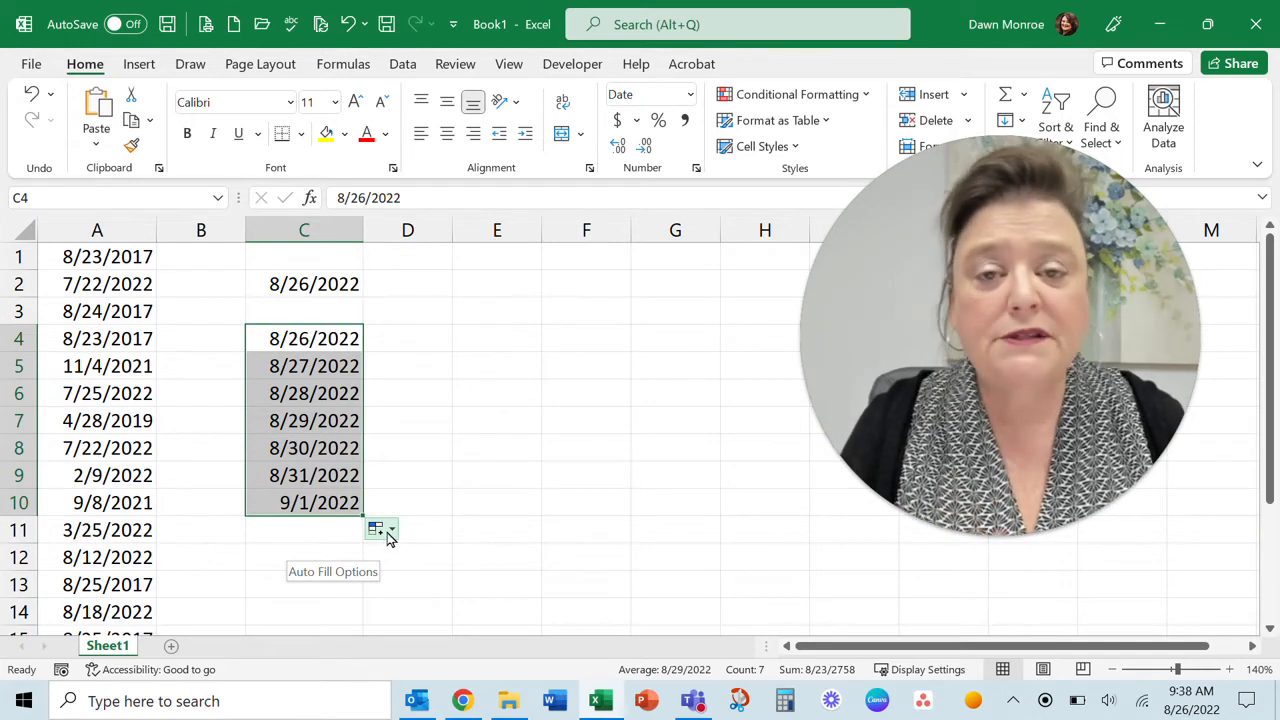
# Try the Copy Cells auto fill option on C4:C10, then switch back to Fill Series
pyautogui.click(390, 532)
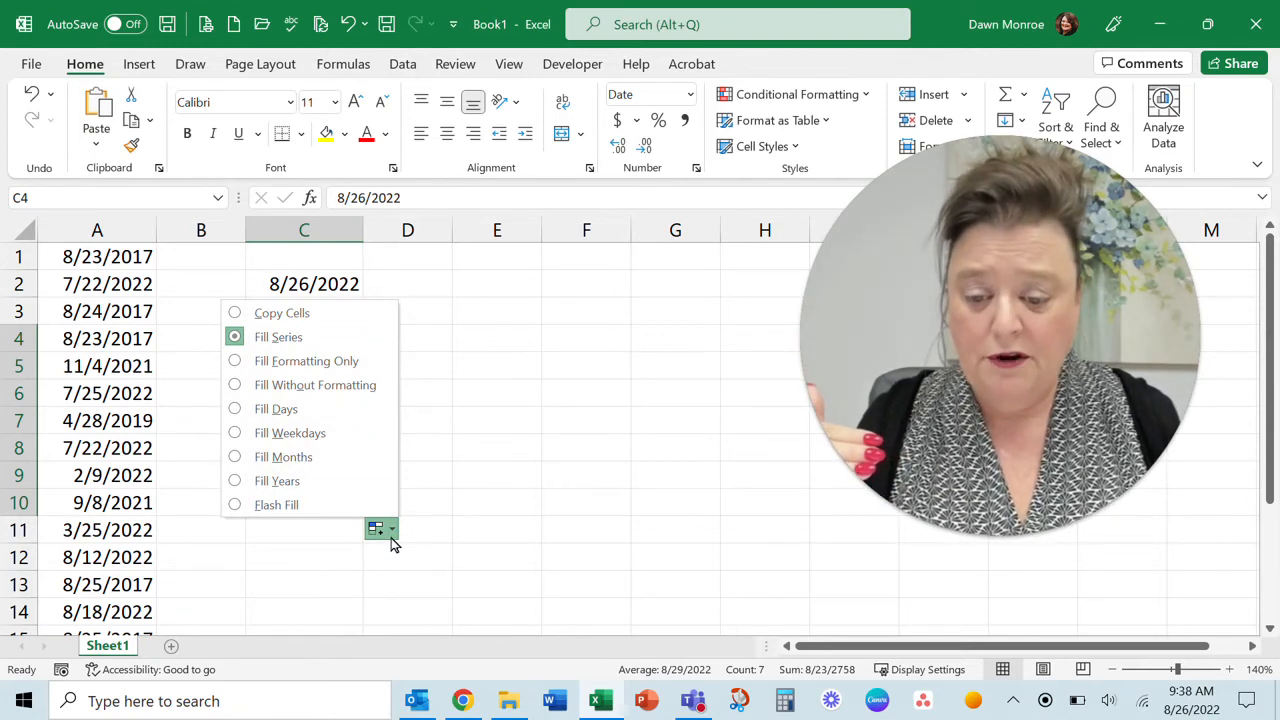
pyautogui.click(308, 318)
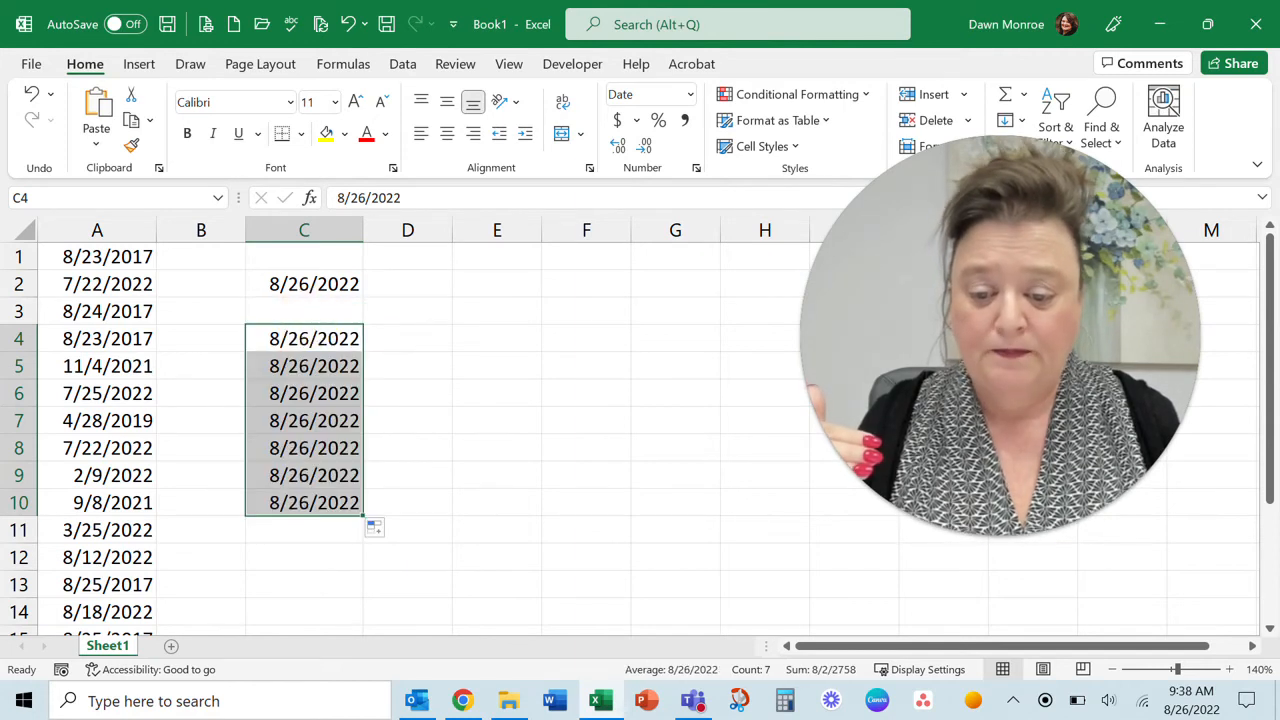
pyautogui.click(382, 530)
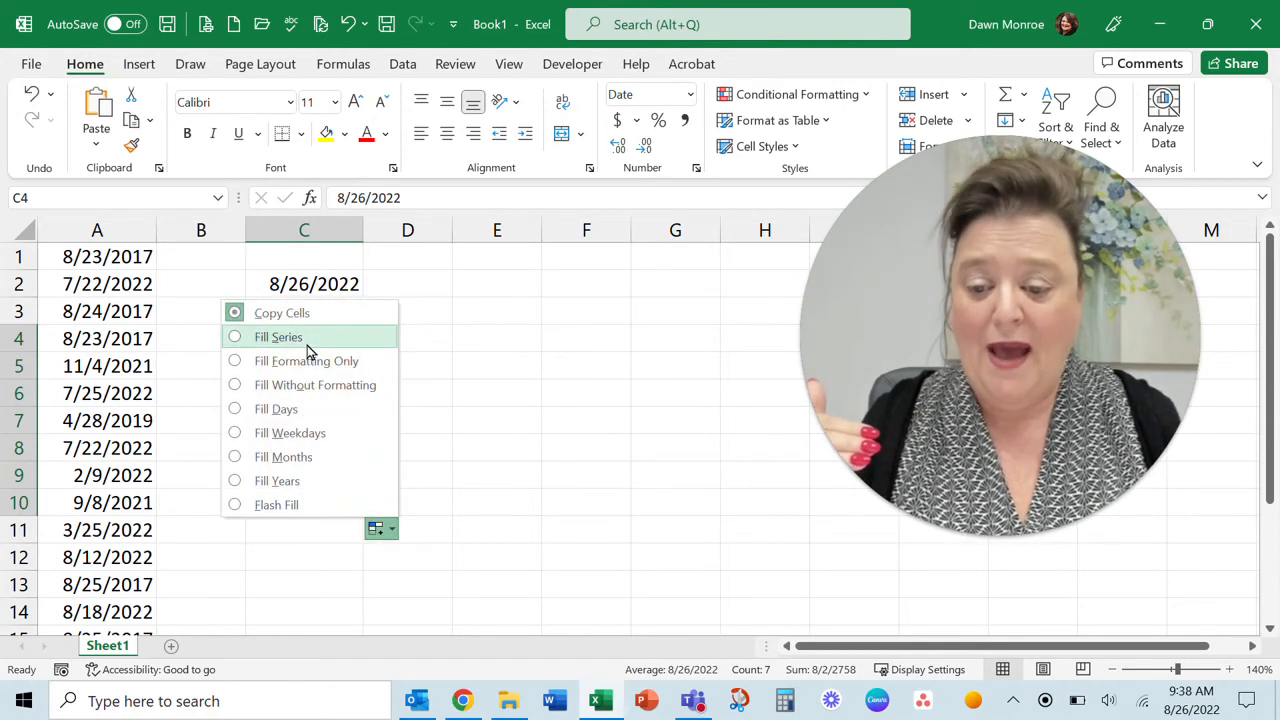
pyautogui.click(300, 340)
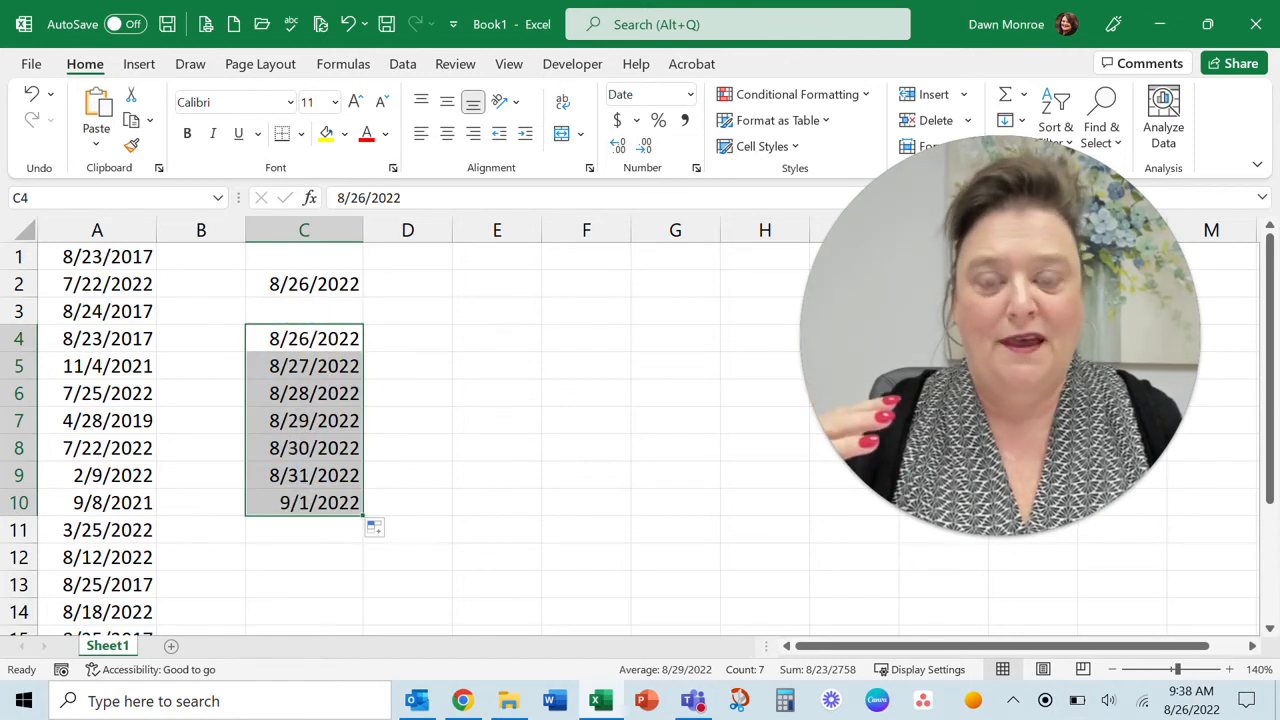
# Insert today's date as a static value in cell E4
pyautogui.click(518, 338)
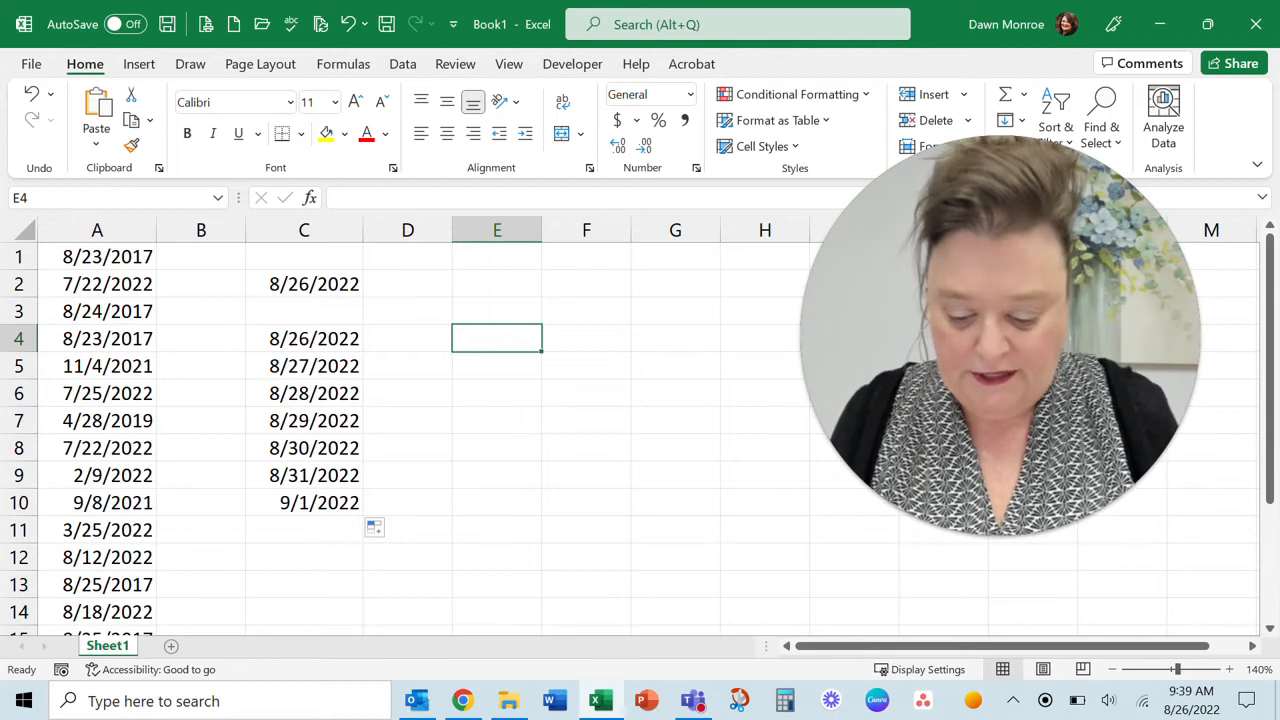
pyautogui.hotkey('ctrl', ';')
pyautogui.press('Return')
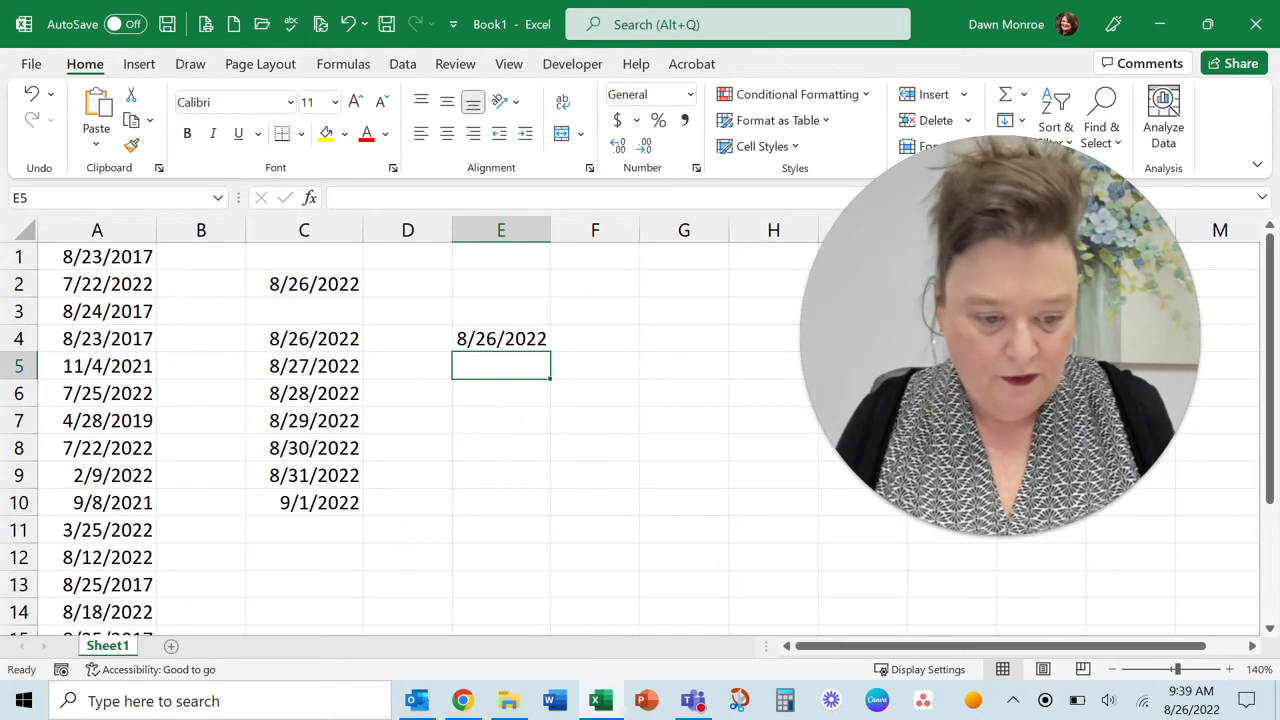
# Check the system calendar and enter the date 09/02/2022 in cell E5
pyautogui.click(1200, 702)
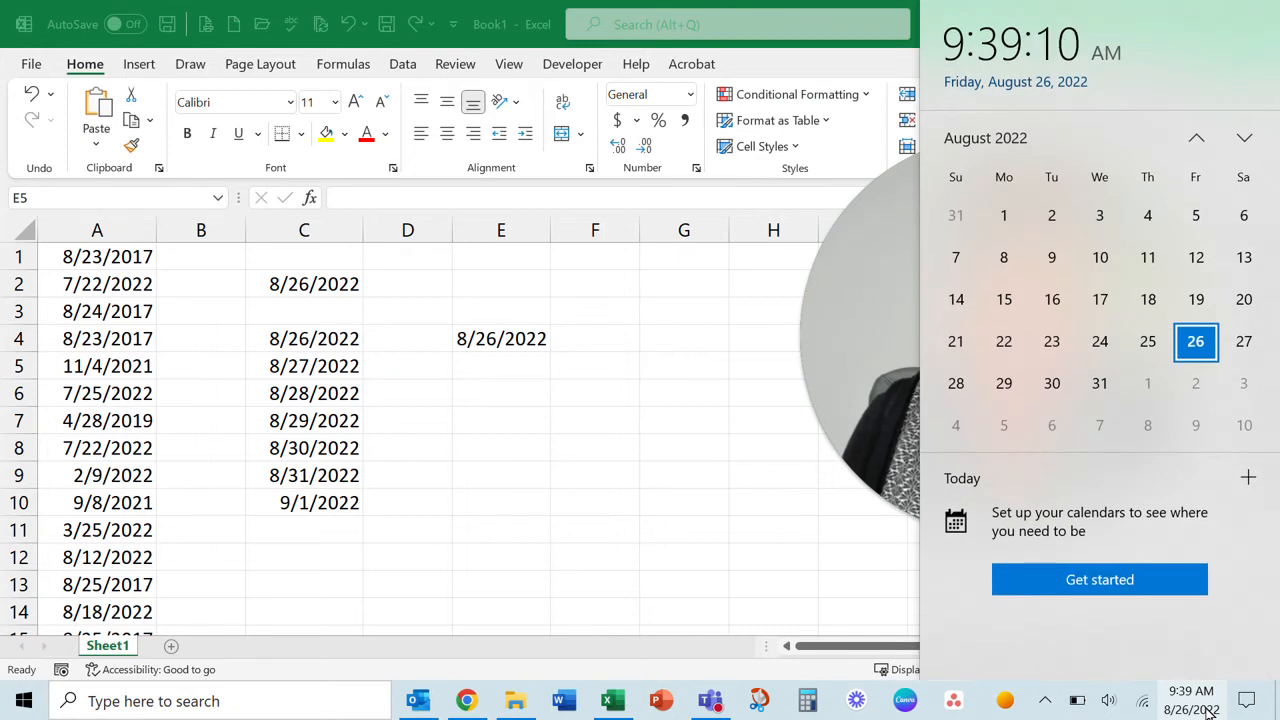
pyautogui.click(1205, 708)
pyautogui.click(535, 376)
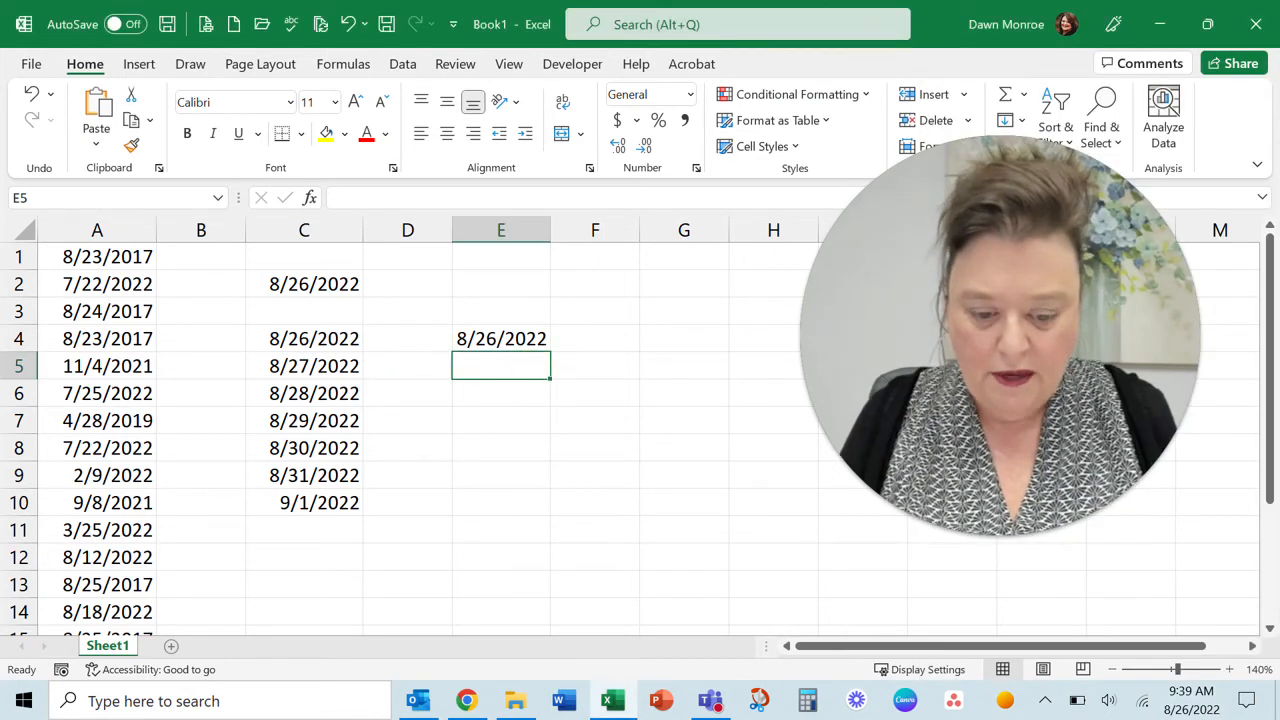
pyautogui.write('09/0')
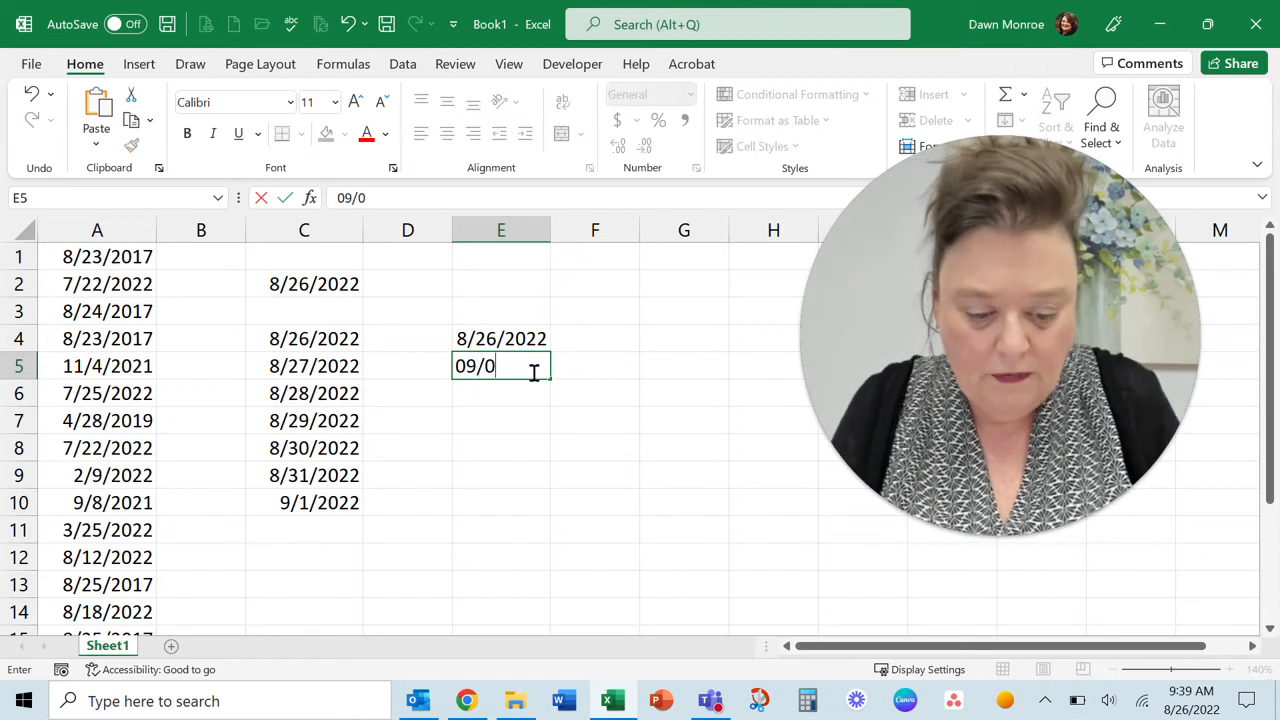
pyautogui.write('2/2022')
pyautogui.press('Return')
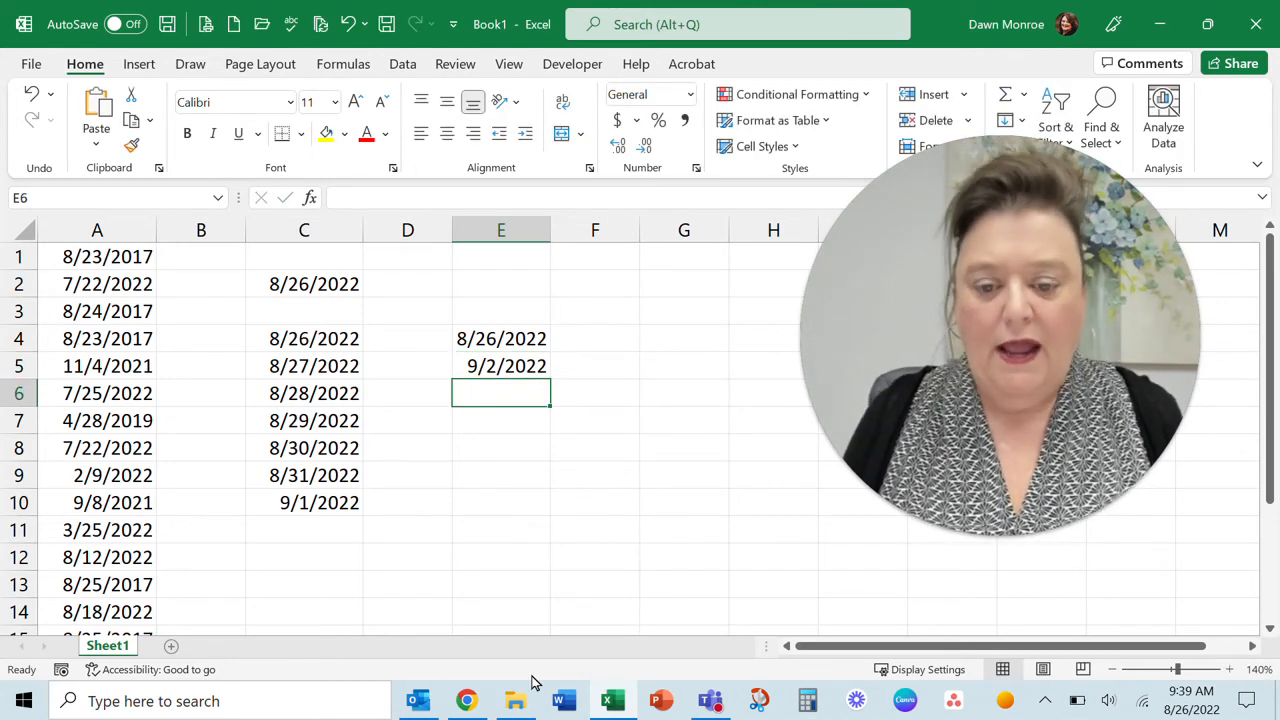
# Extend the weekly date pattern from E4:E5 down to E12 and widen column E to show all dates
pyautogui.moveTo(501, 339); pyautogui.dragTo(514, 378)
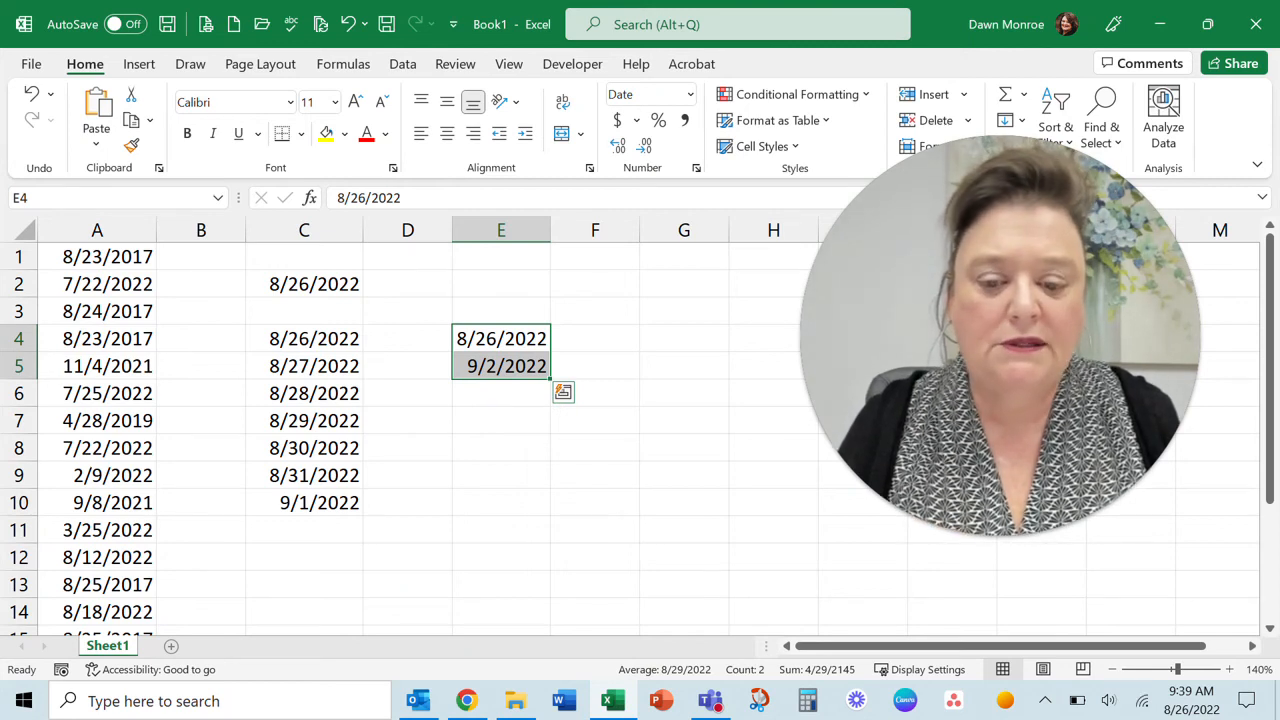
pyautogui.moveTo(550, 379); pyautogui.dragTo(528, 560)
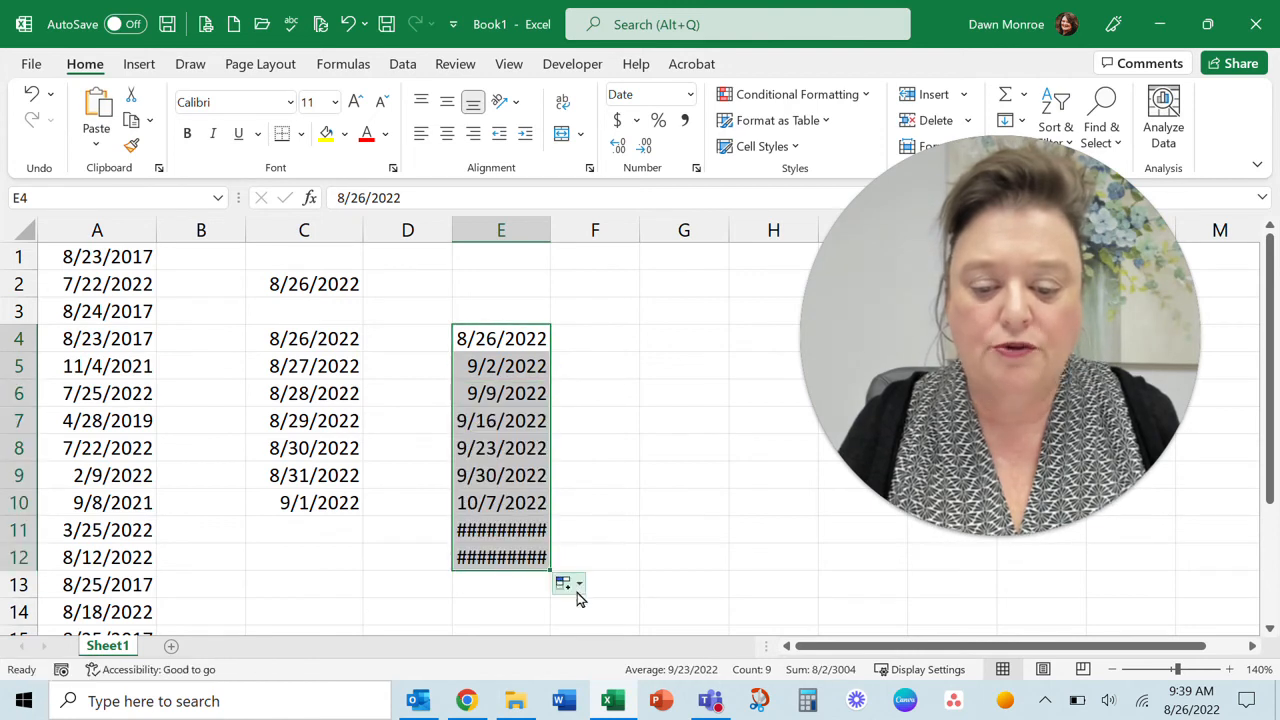
pyautogui.moveTo(550, 230); pyautogui.dragTo(574, 230)
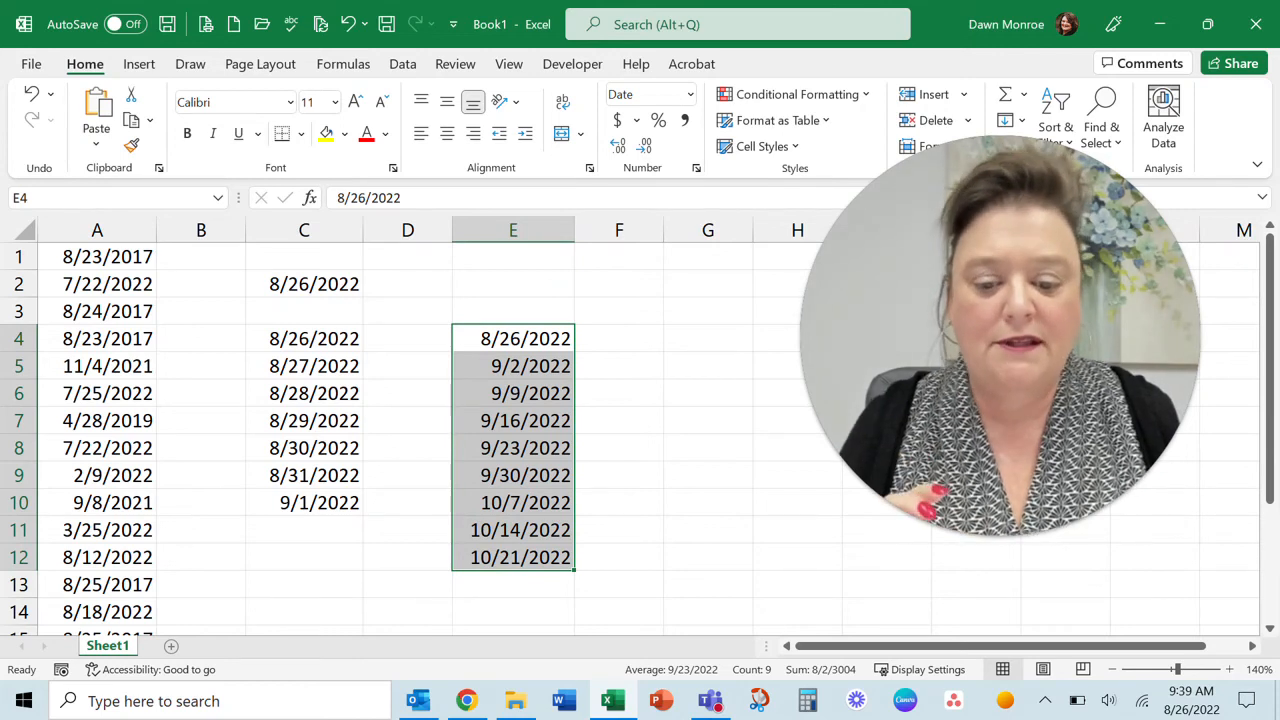
# Extend the weekly date series in column E further down to row 22
pyautogui.scroll(-1, 640, 430)
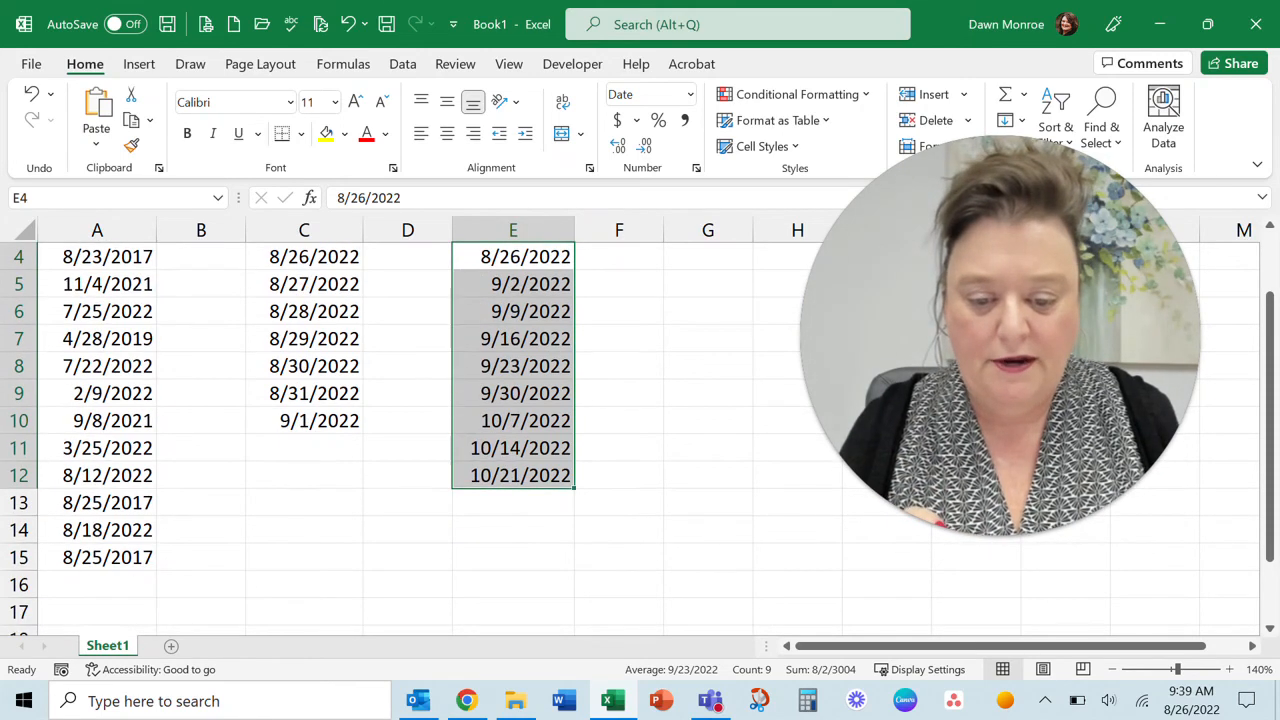
pyautogui.moveTo(574, 487); pyautogui.dragTo(545, 552)
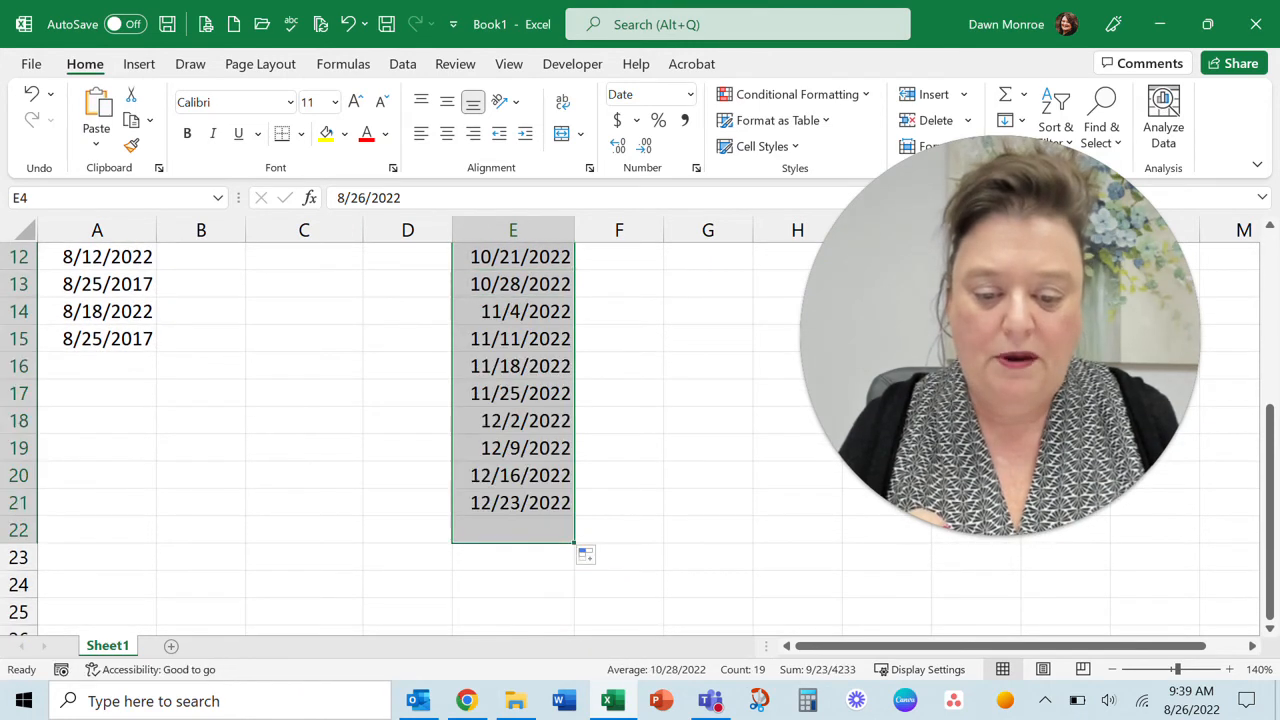
pyautogui.scroll(4, 560, 550)
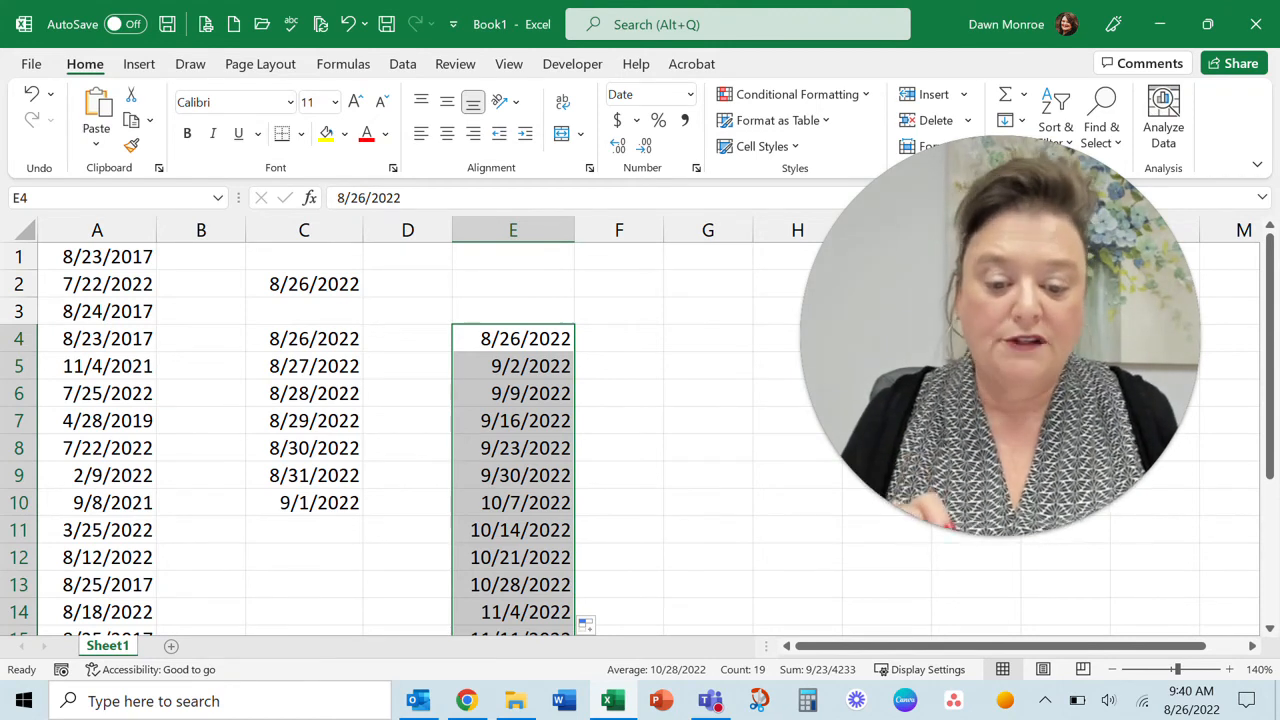
# Enter the date 1/1/2023 in cell G7
pyautogui.click(708, 420)
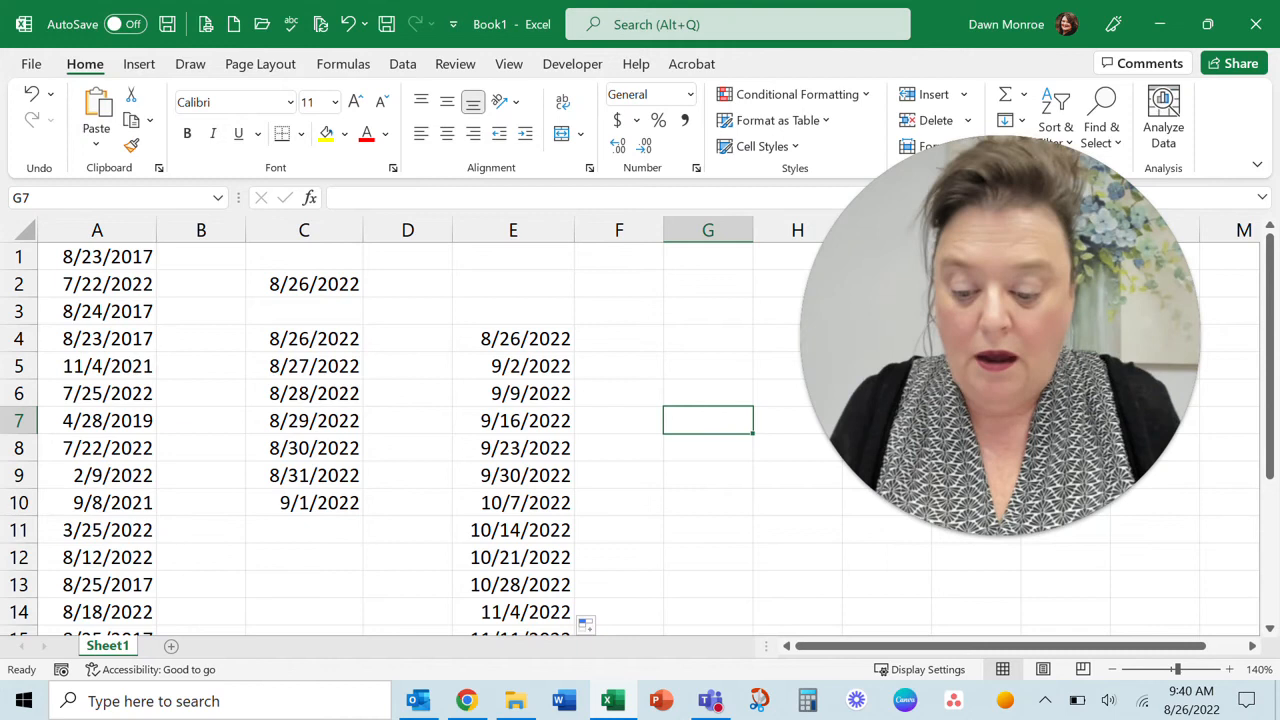
pyautogui.write('12')
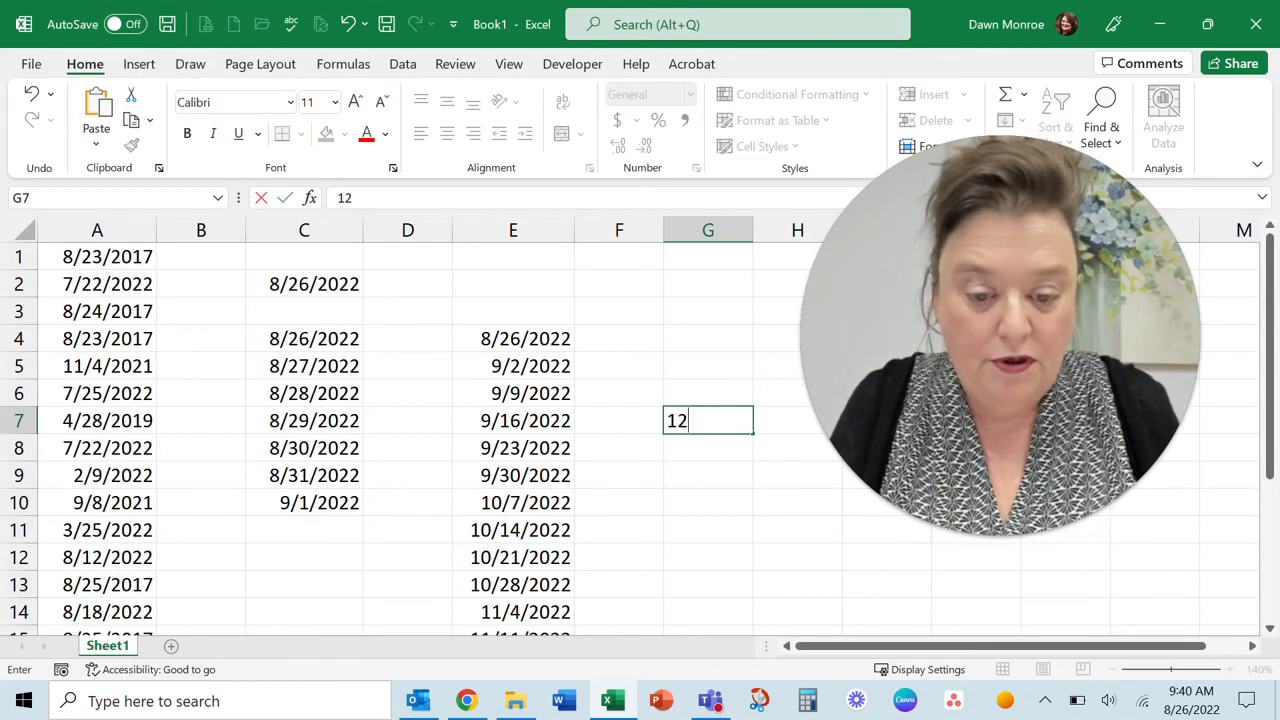
pyautogui.press('BackSpace')
pyautogui.write('/')
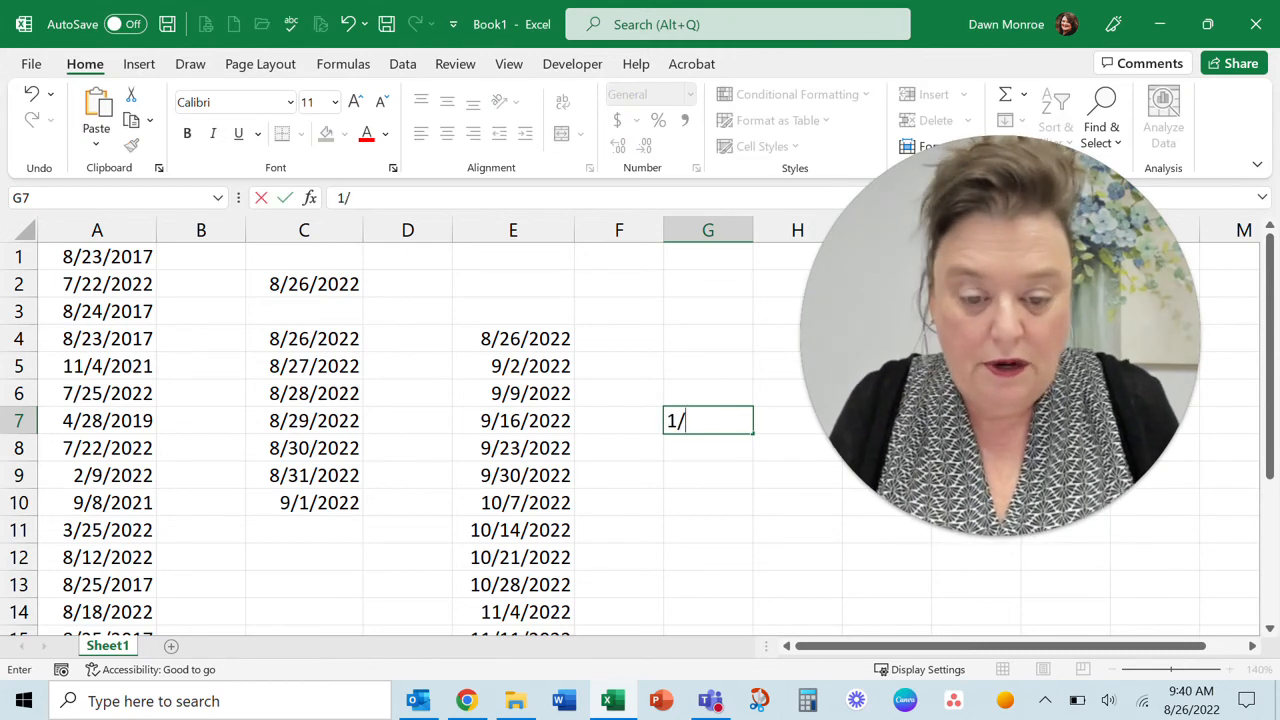
pyautogui.press('BackSpace')
pyautogui.write('/1/20')
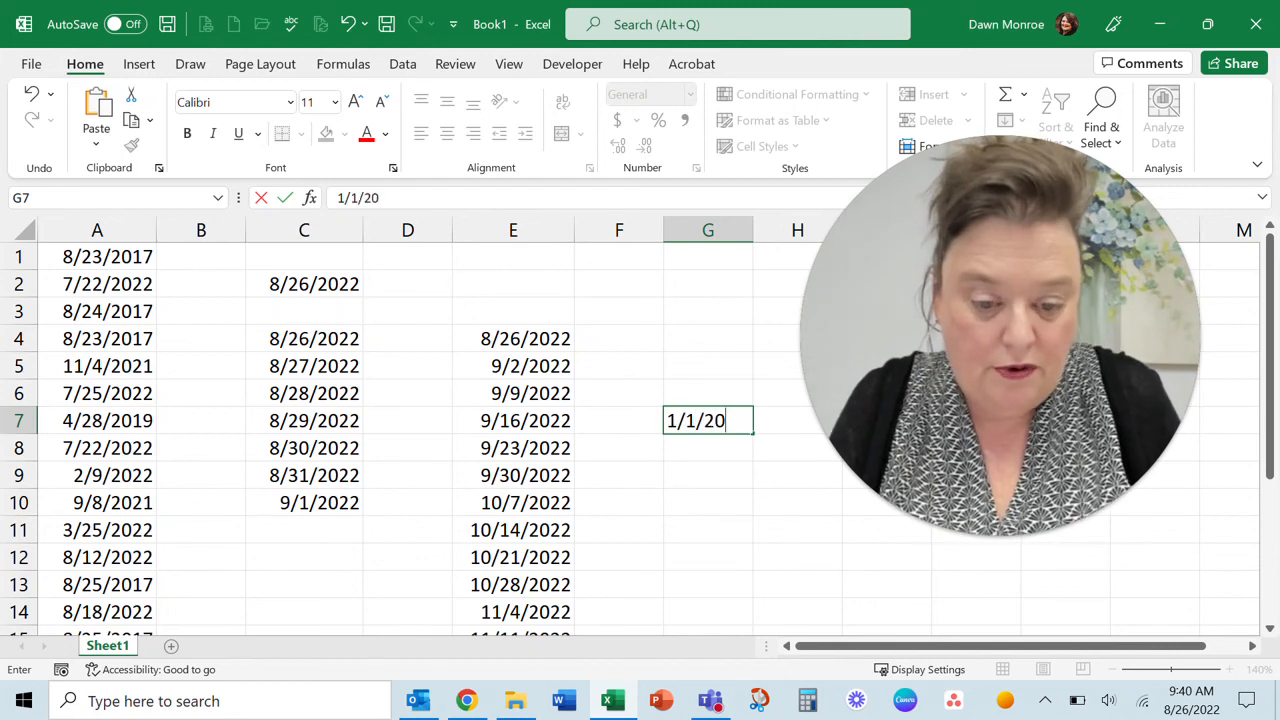
pyautogui.write('23')
pyautogui.press('Return')
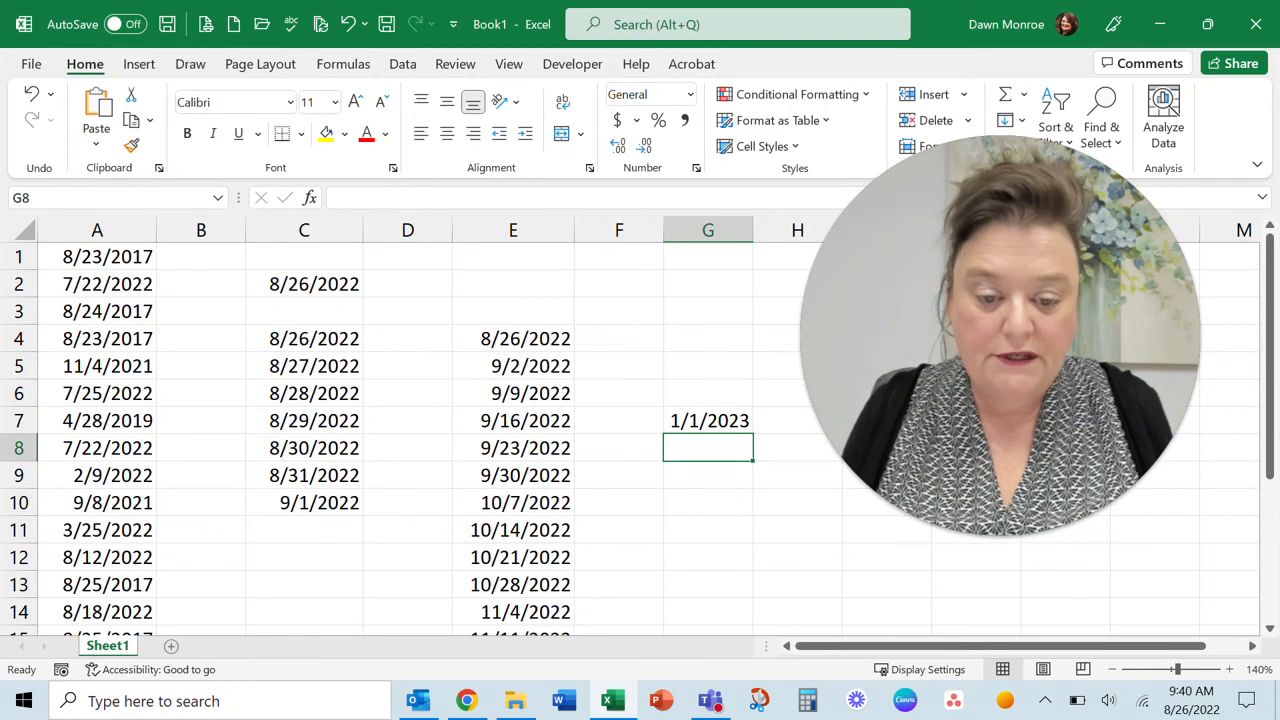
# Enter the formula =G7-C2 in cell G10 to calculate the number of days between the two dates
pyautogui.click(725, 498)
pyautogui.write('=')
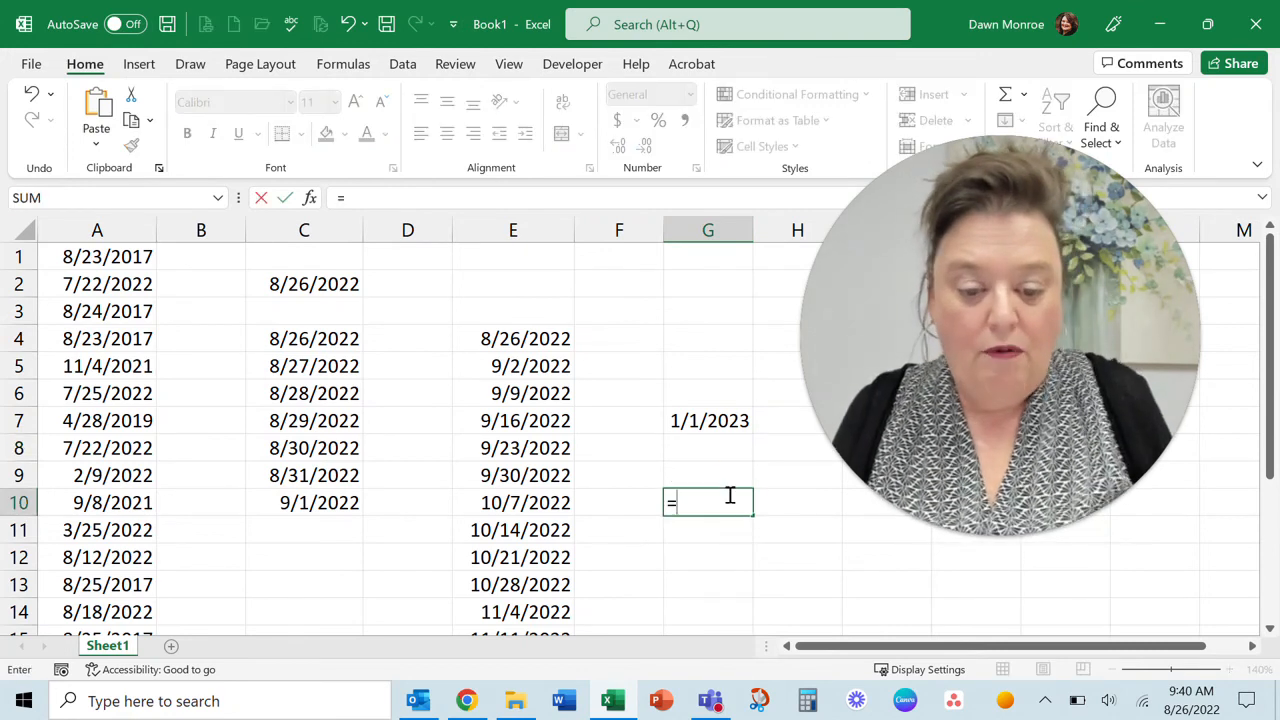
pyautogui.click(709, 424)
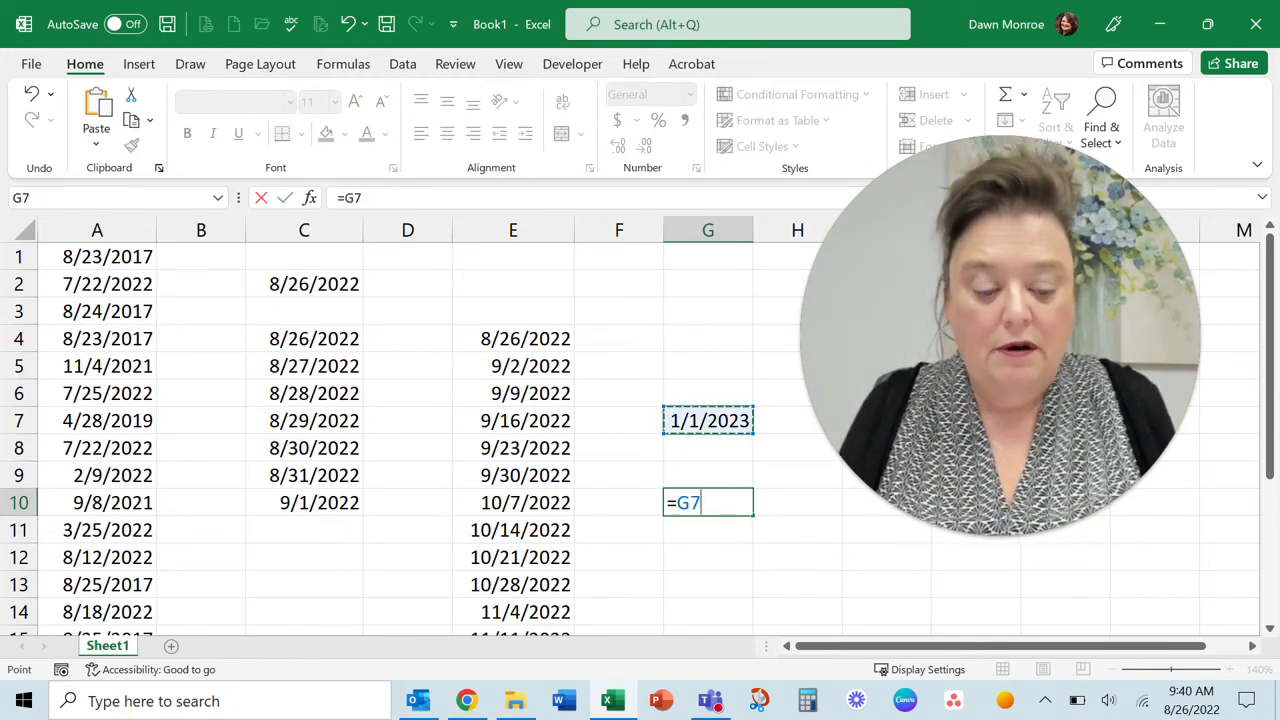
pyautogui.write('-')
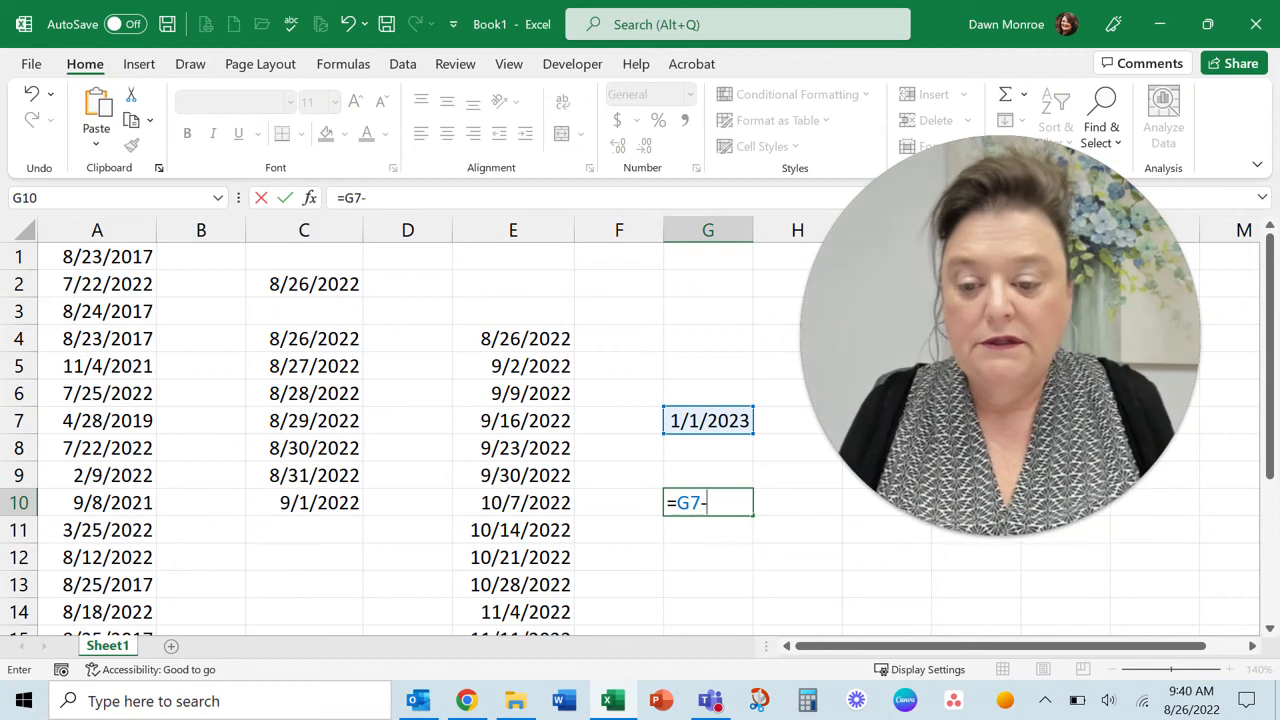
pyautogui.click(316, 286)
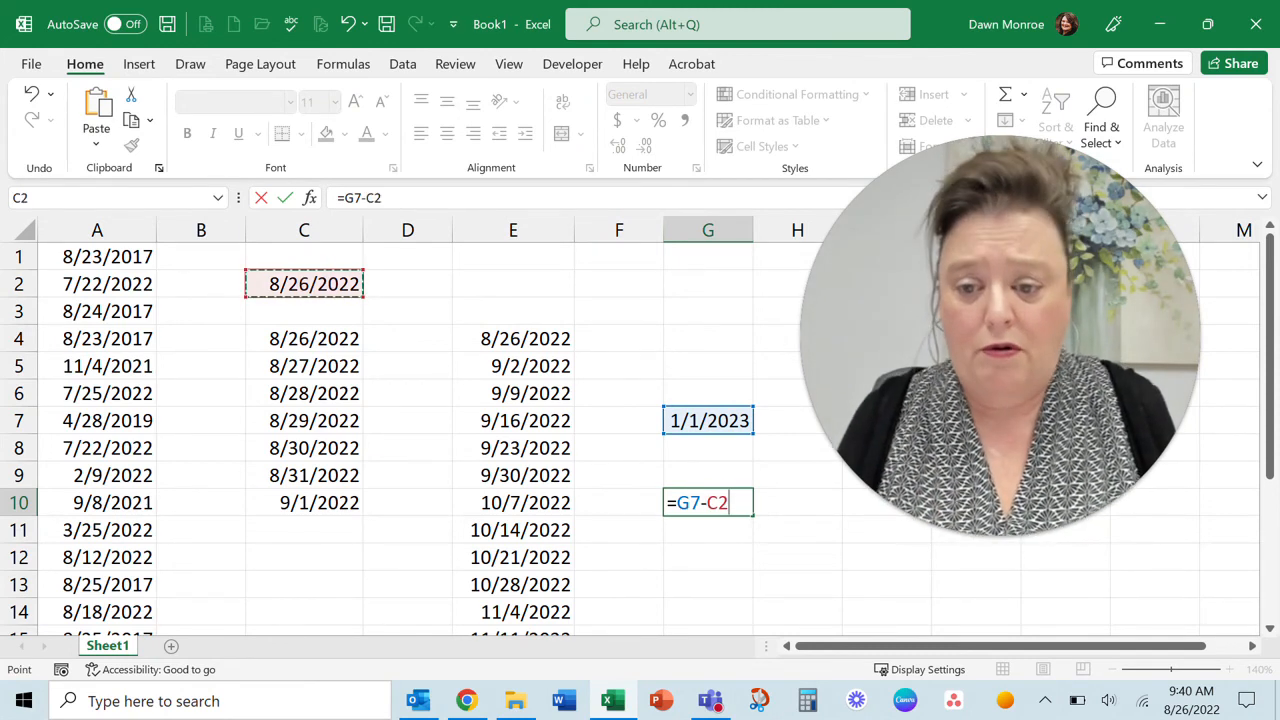
pyautogui.click(286, 200)
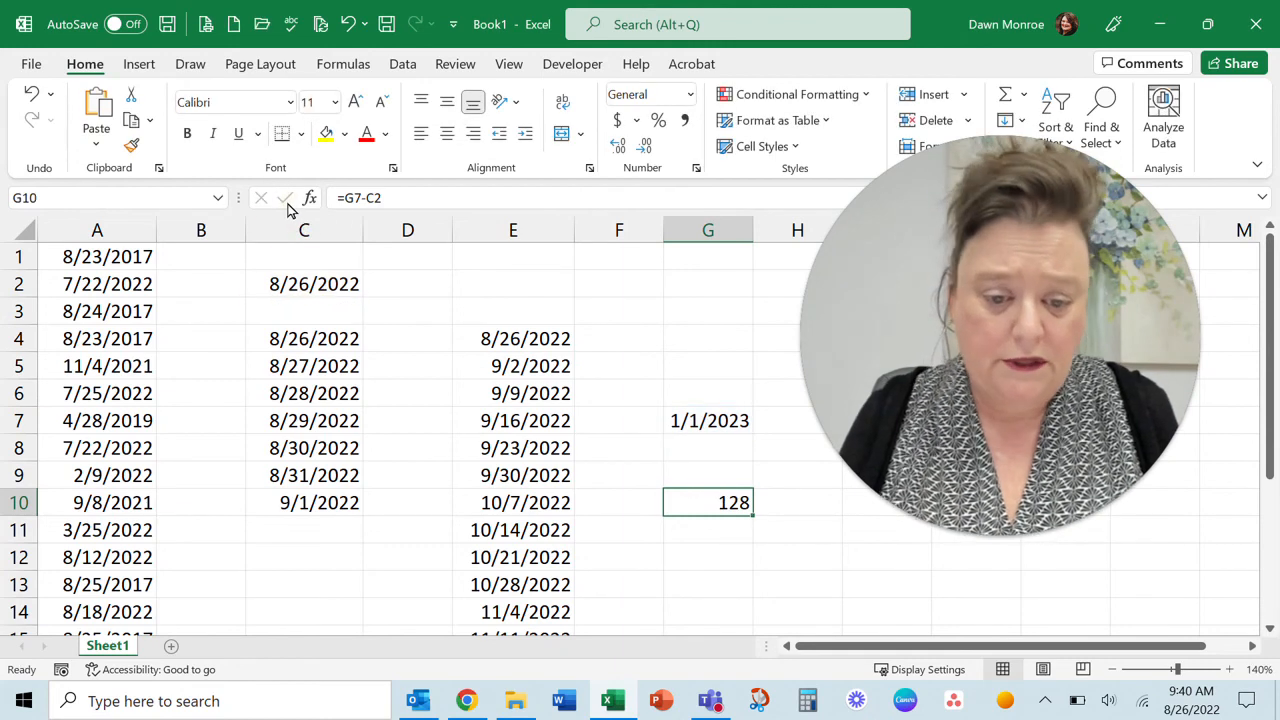